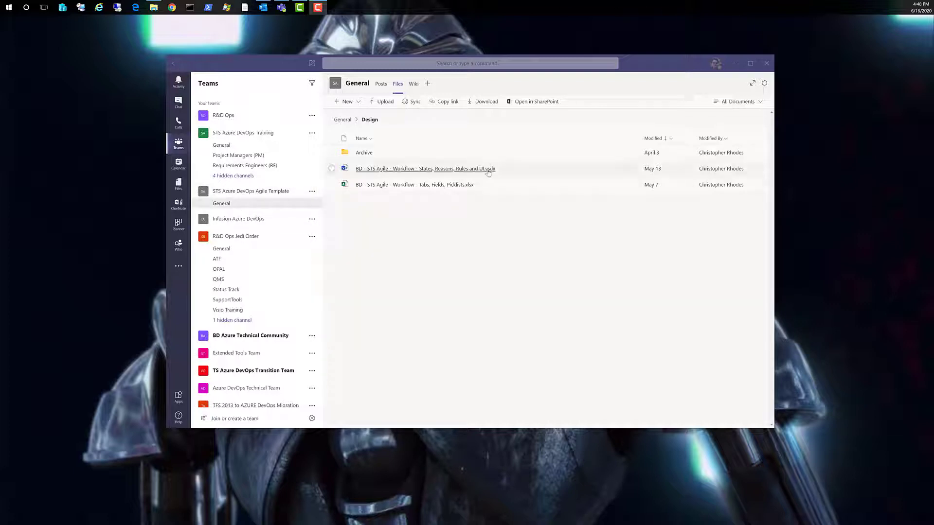
Open BD - STS Agile - Workflow - States, Reasons, Rules and UI.vsdx from the team's Design folder in the Visio desktop app
click(630, 170)
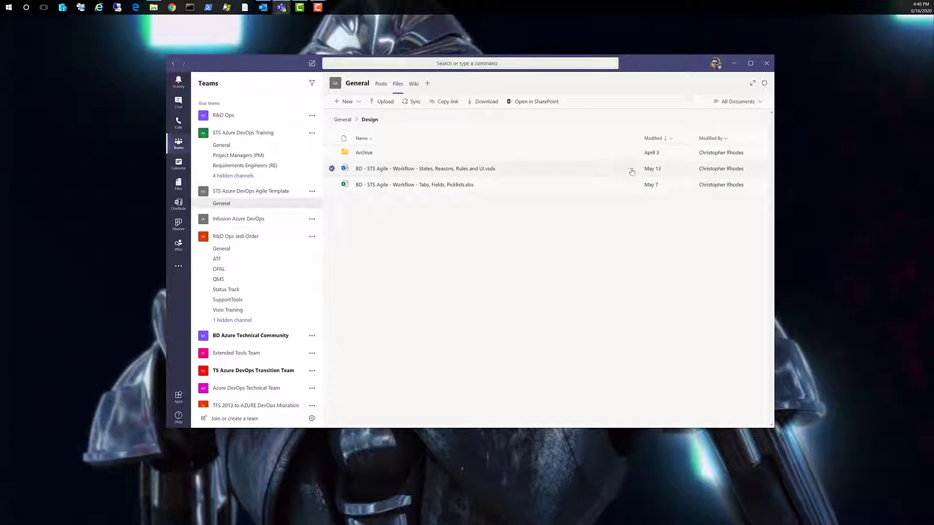
mouse_move(650, 169)
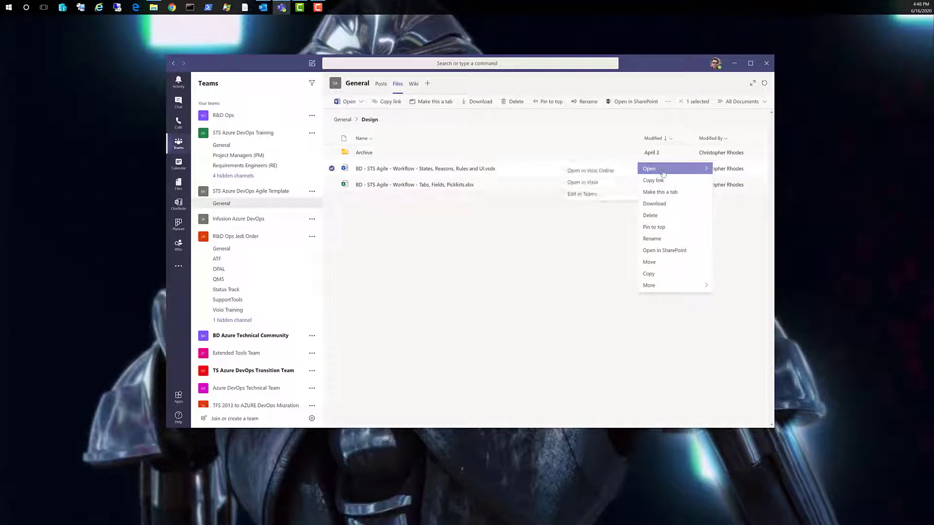
click(580, 185)
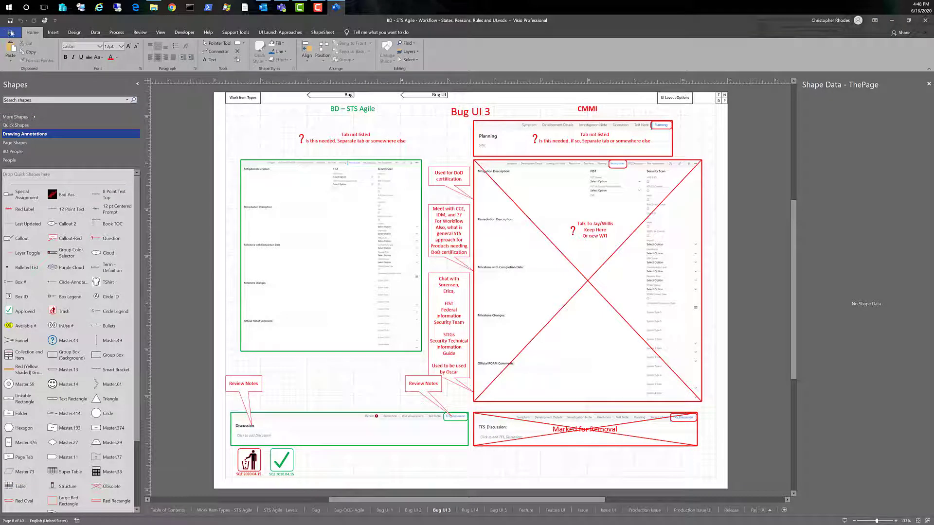
Start saving a copy of the drawing and browse to the Office\Visio\Templates\BD folder on the B: drive
click(7, 33)
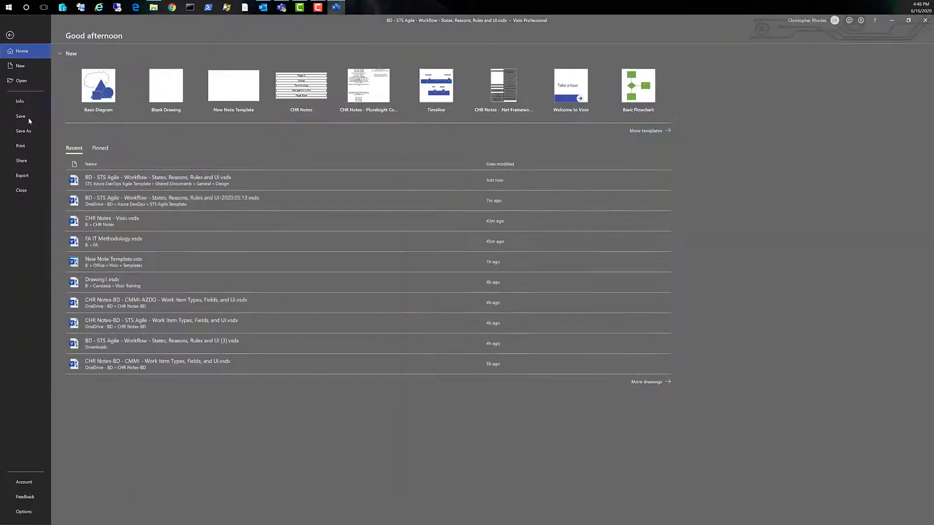
click(24, 131)
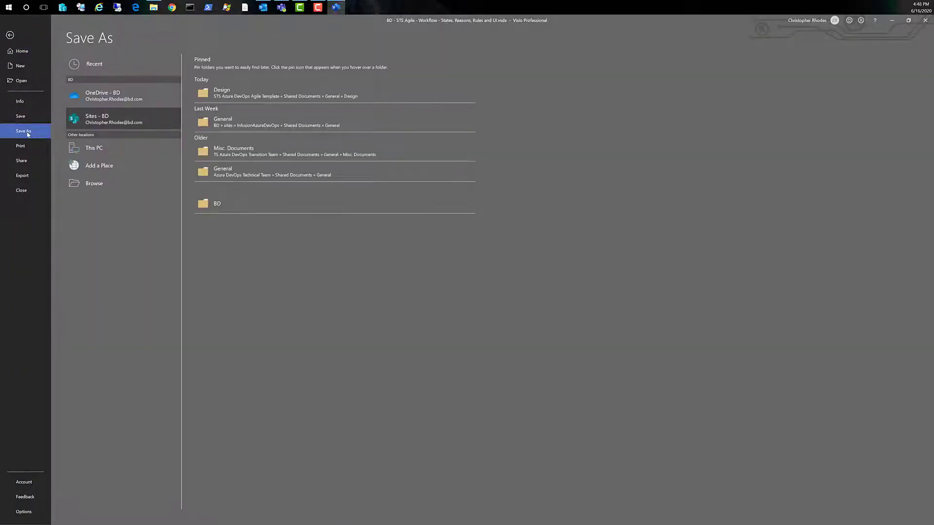
click(92, 185)
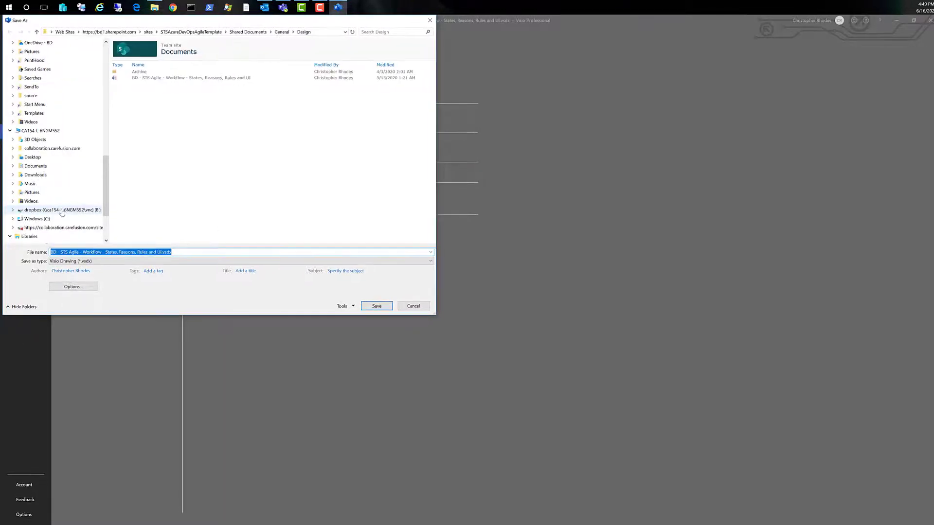
click(61, 211)
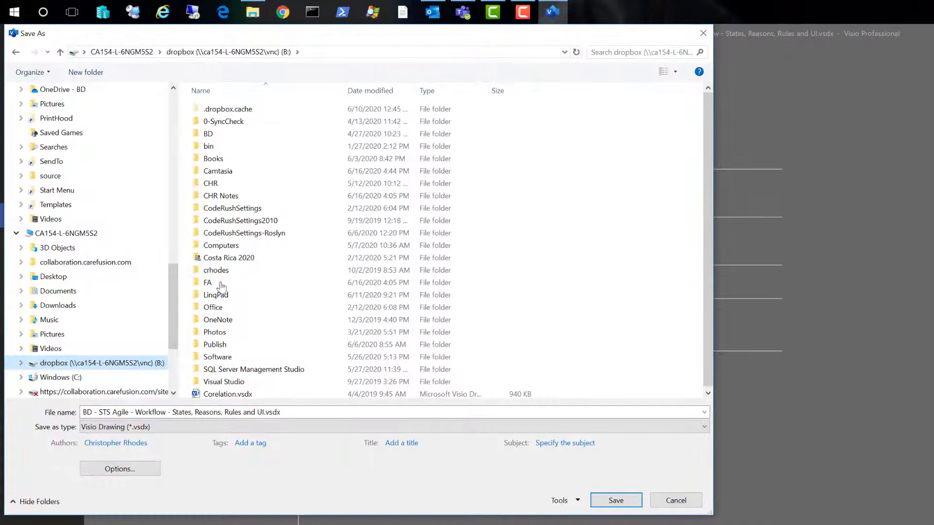
double_click(216, 307)
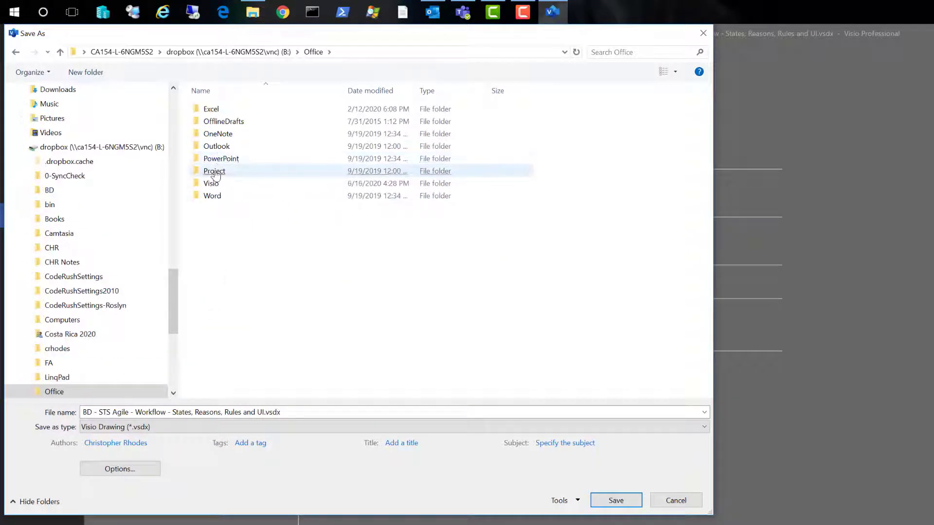
double_click(212, 185)
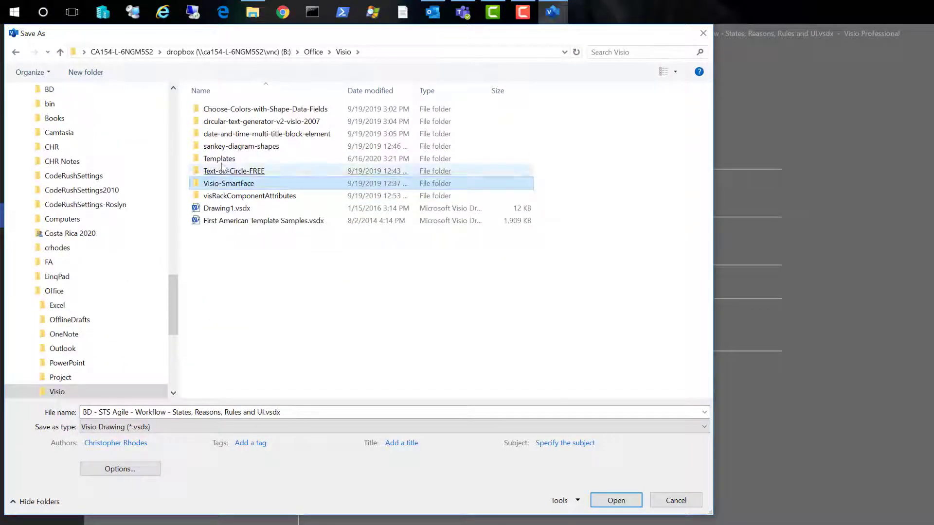
double_click(219, 159)
click(221, 141)
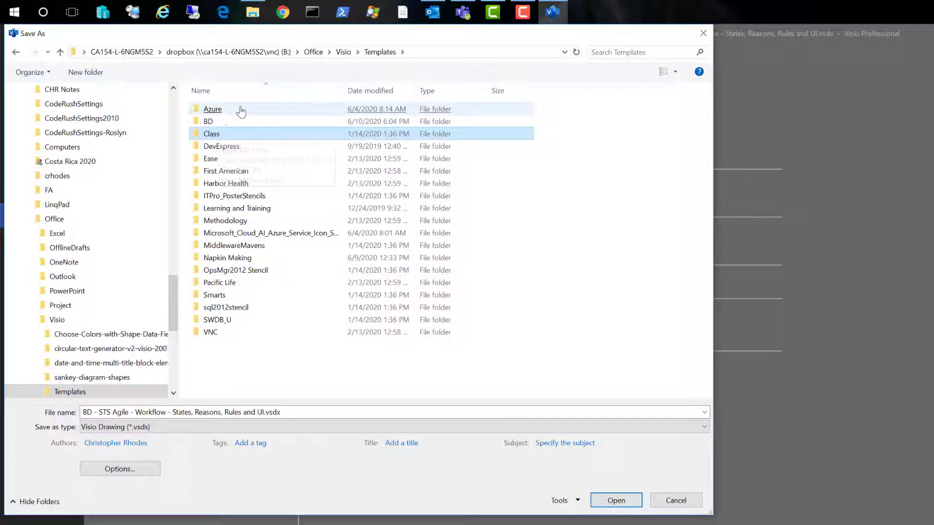
double_click(218, 122)
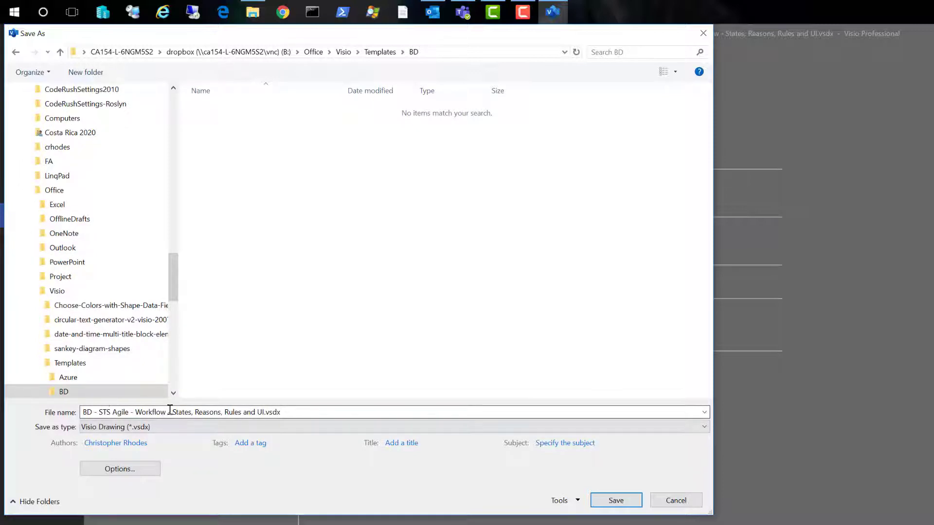
Replace the file name's "BD - STS Agile -" prefix with "AZDO" and save the copy as a Visio Template (*.vstx)
drag(138, 413, 33, 416)
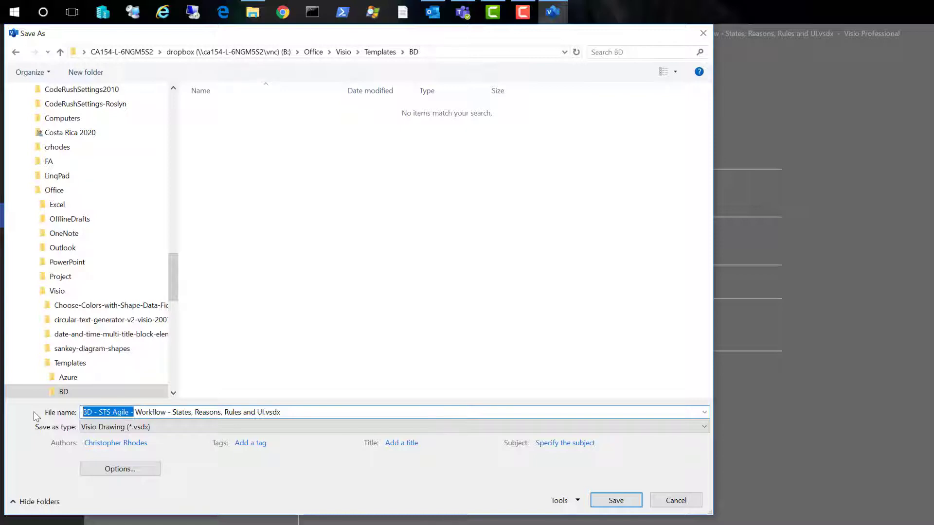
text(AZDO)
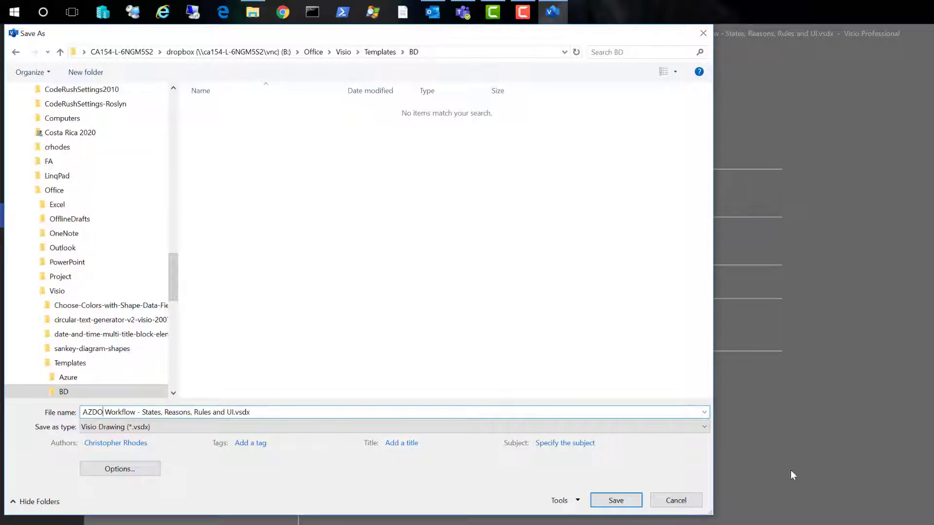
click(399, 427)
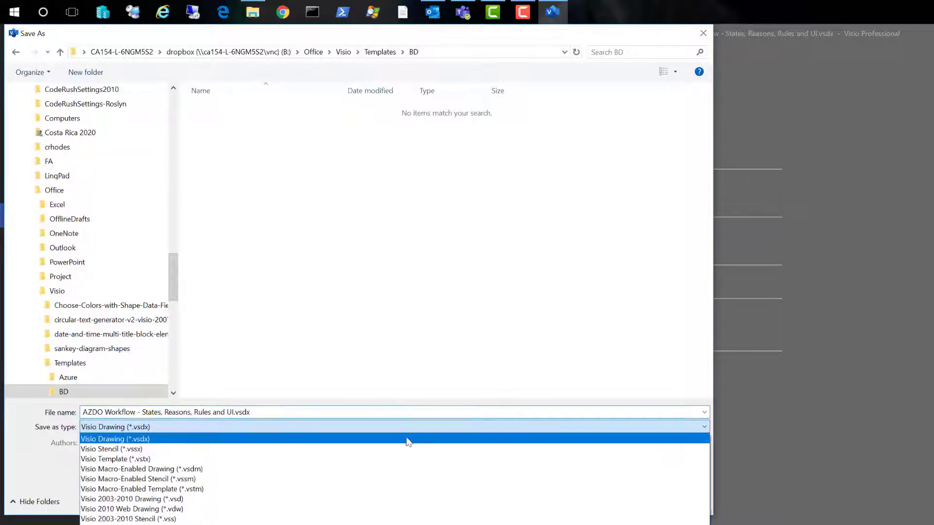
click(151, 459)
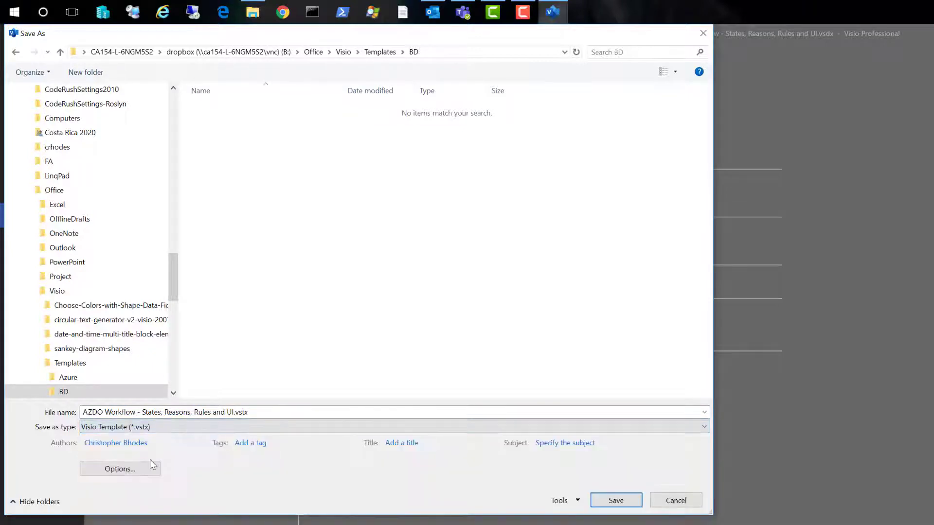
click(617, 505)
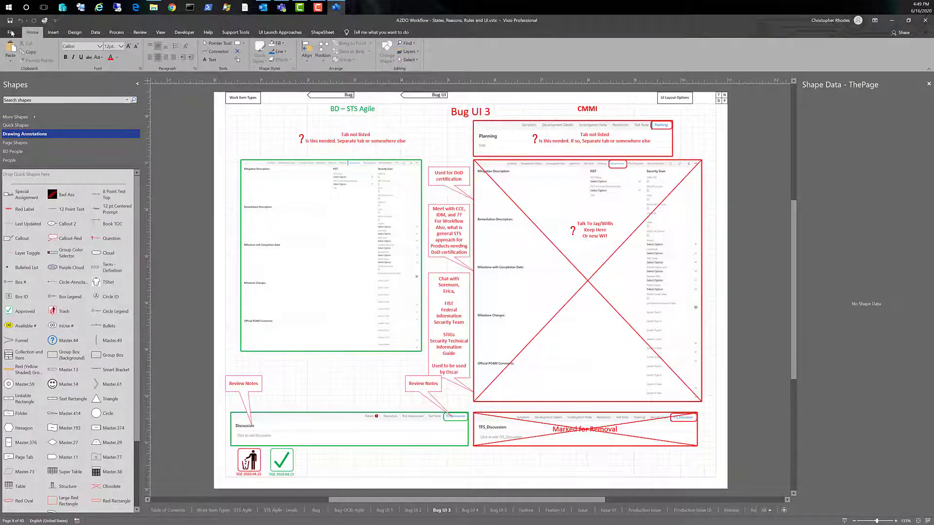
Close the current file and reopen AZDO Workflow - States, Reasons, Rules and UI.vstx from the Templates\BD folder
click(10, 32)
click(24, 197)
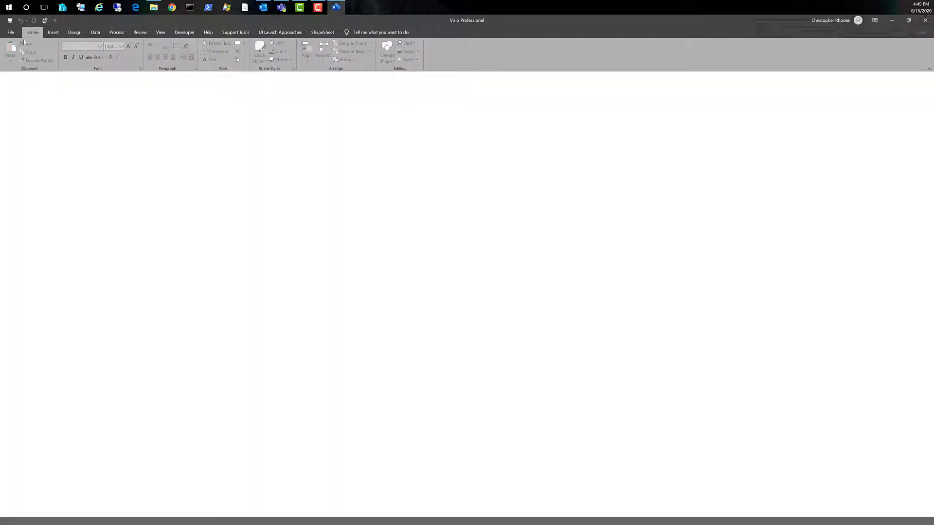
click(10, 33)
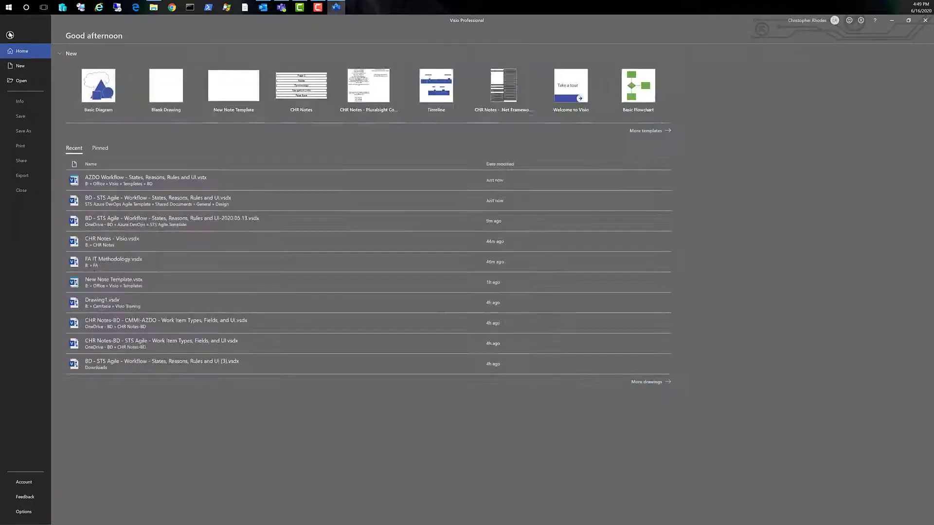
click(26, 85)
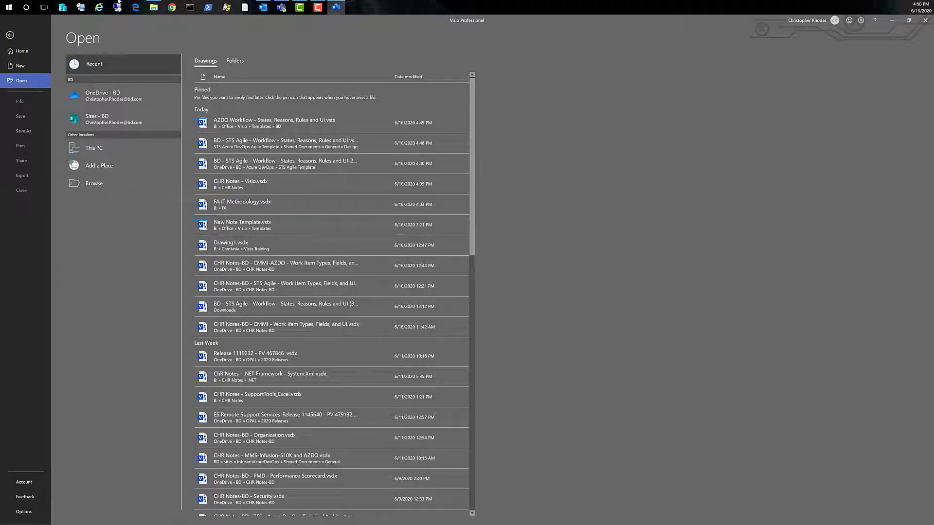
click(96, 183)
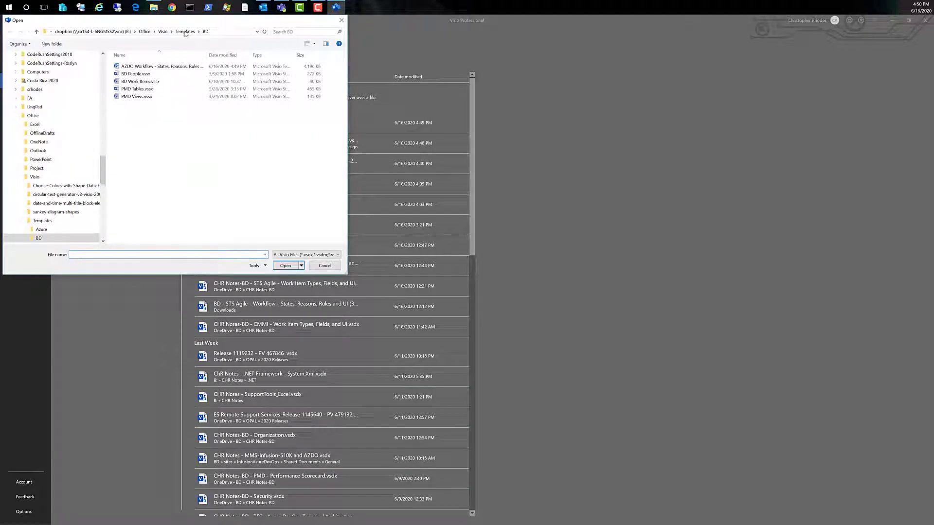
drag(207, 55, 227, 52)
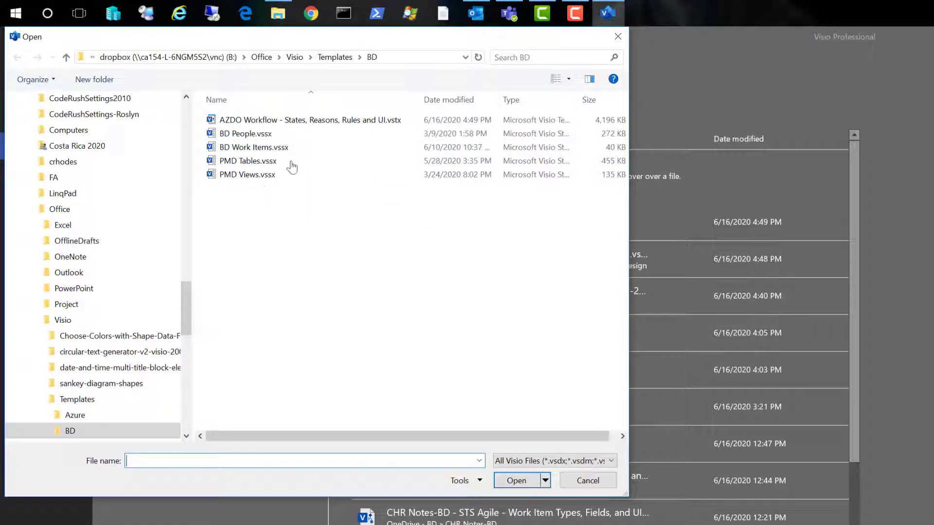
double_click(320, 122)
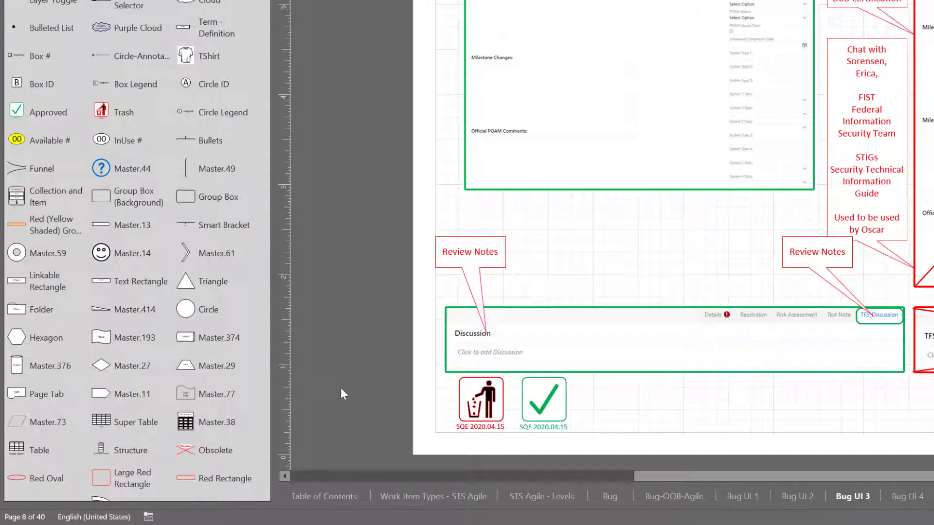
Rename the page "Work Item Types - STS Agile" to "Work Item Types - XXX"
click(445, 497)
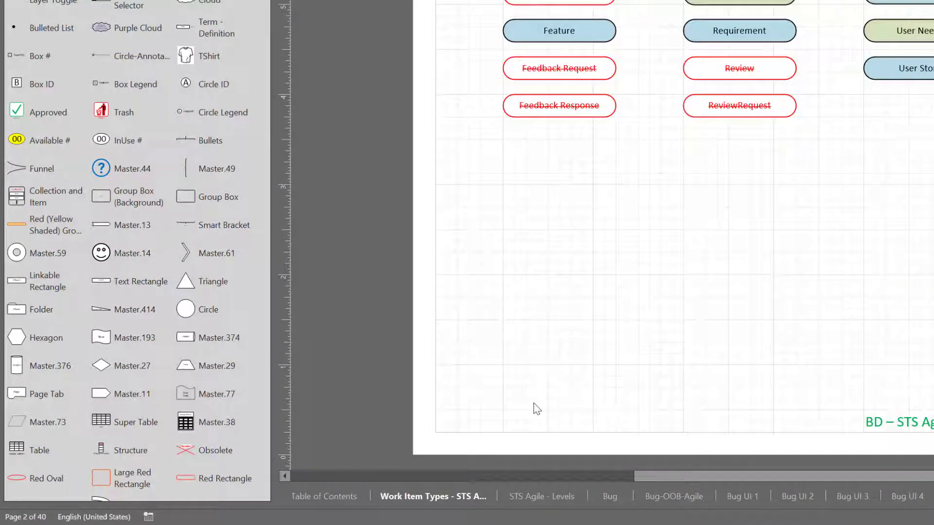
right_click(446, 499)
key(Up)
key(Up)
key(Up)
key(Up)
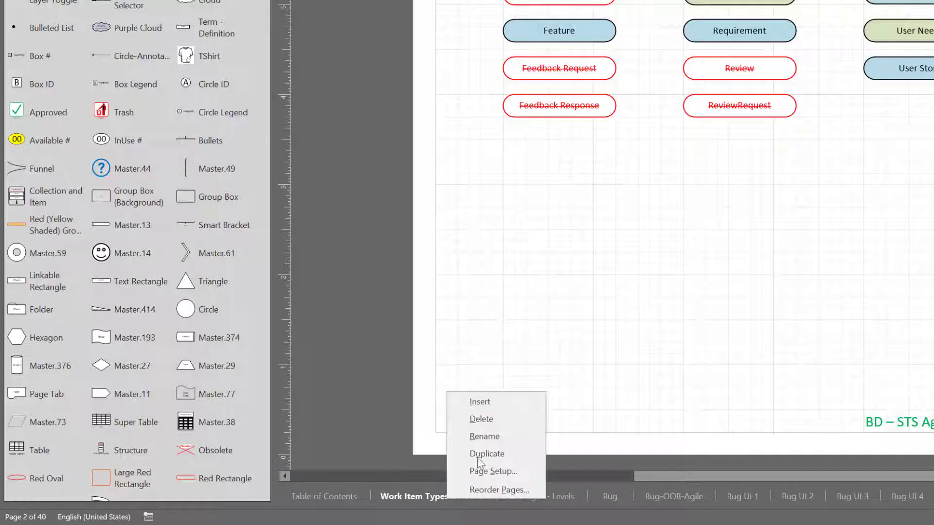
key(Return)
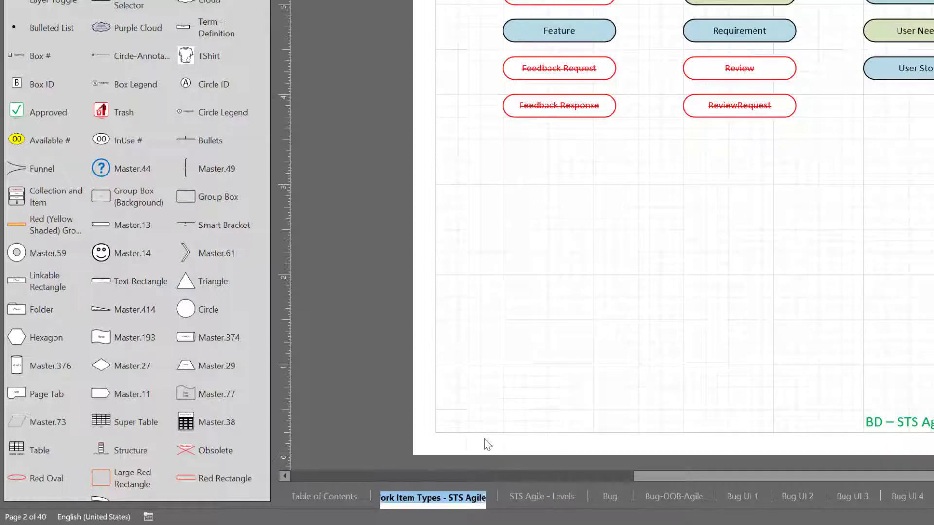
click(448, 498)
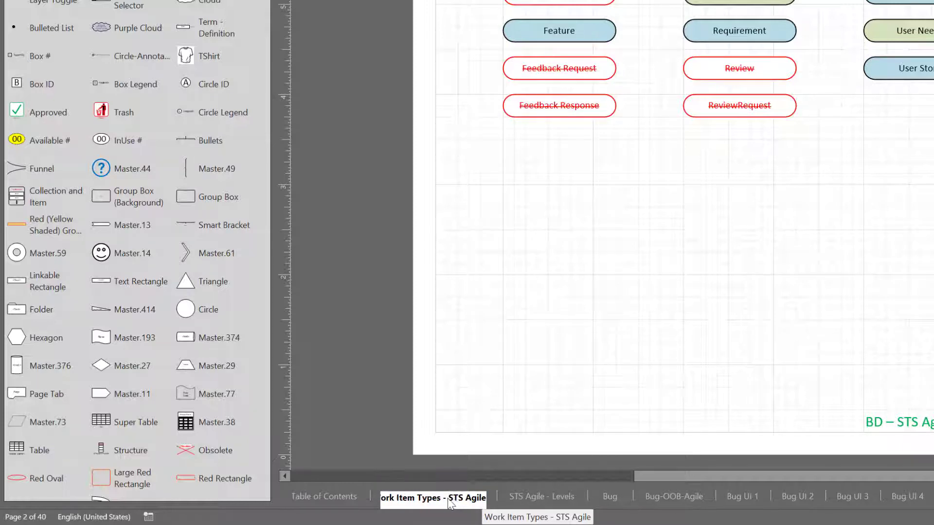
key(Delete)
key(Delete)
key(Delete)
key(Delete)
key(Delete)
key(Delete)
key(Delete)
key(Delete)
key(Delete)
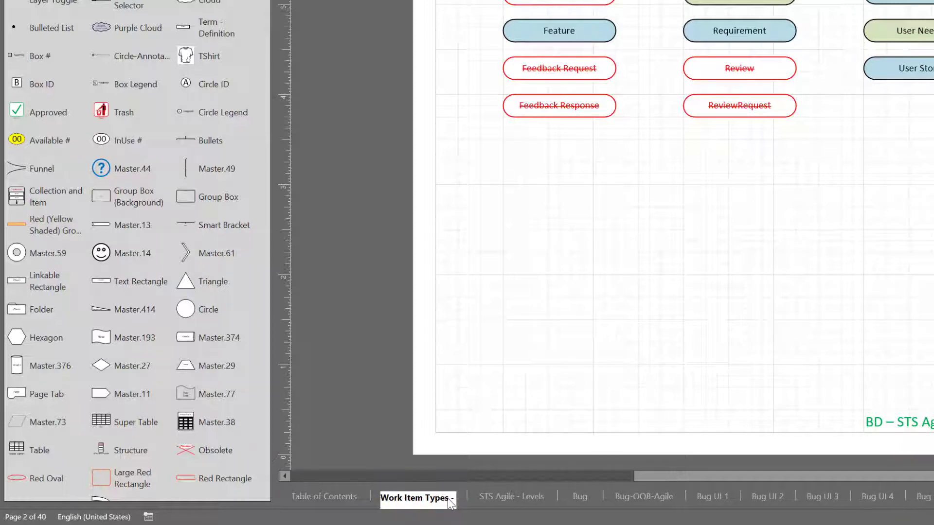
text(XXX)
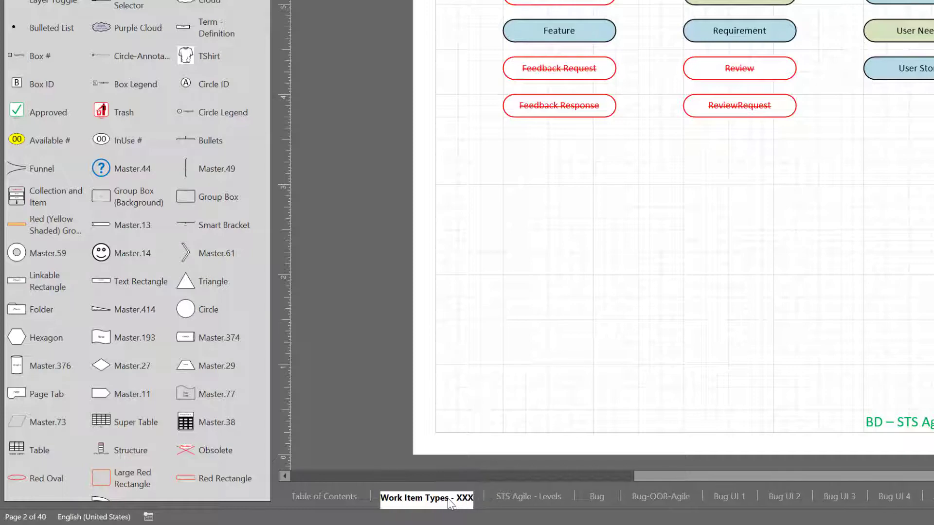
key(Return)
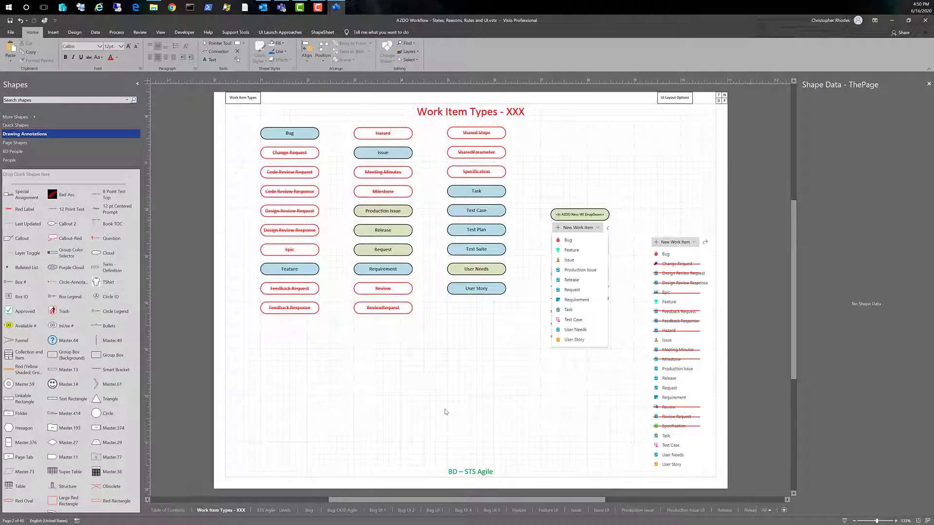
Delete the "STS Agile - Levels" page from the template
click(278, 511)
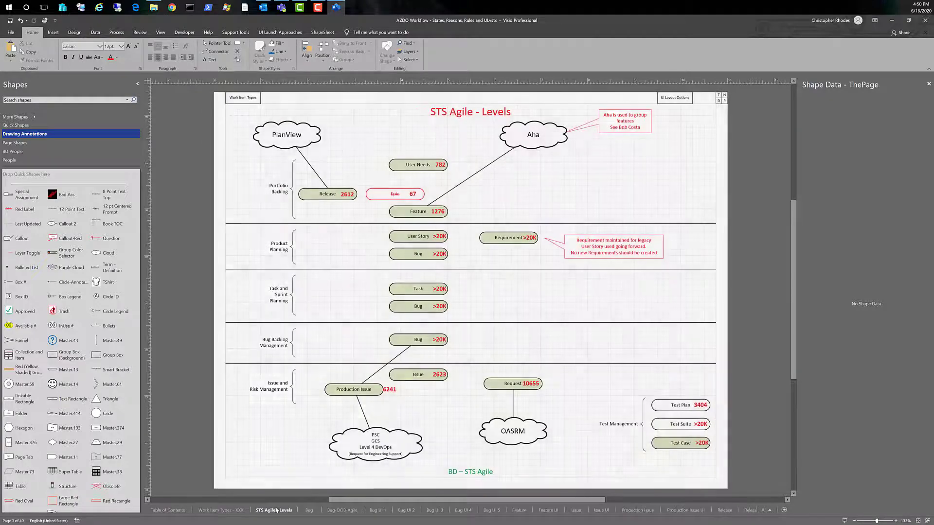
right_click(280, 516)
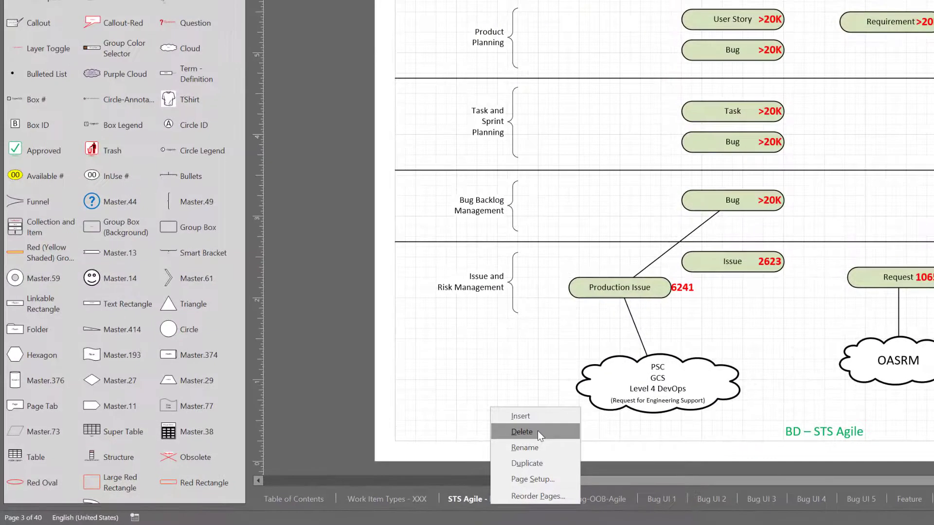
click(538, 431)
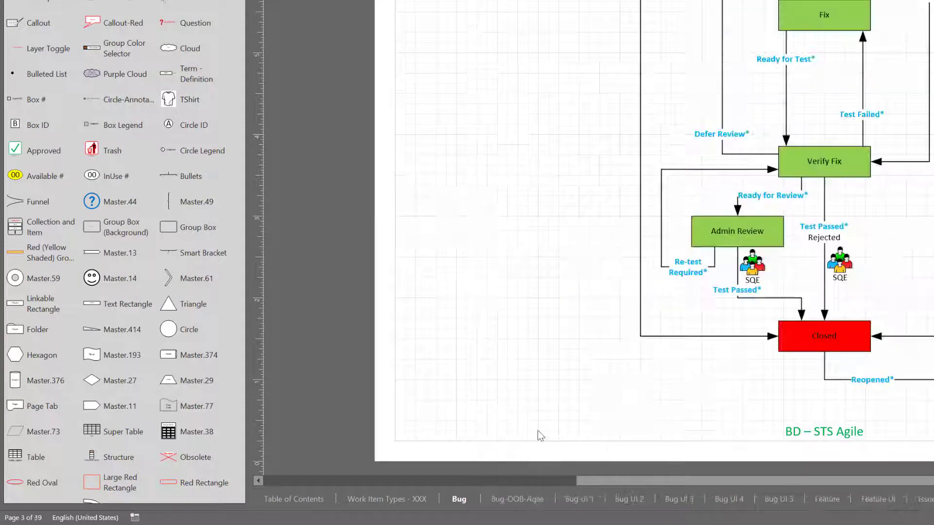
Delete the "Bug" page and switch to the "Bug UI 1" page
right_click(465, 498)
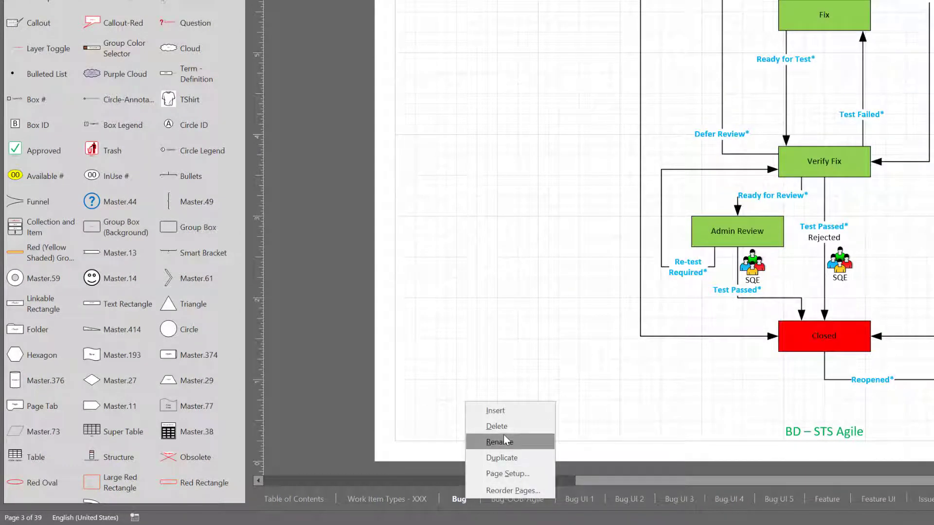
key(Escape)
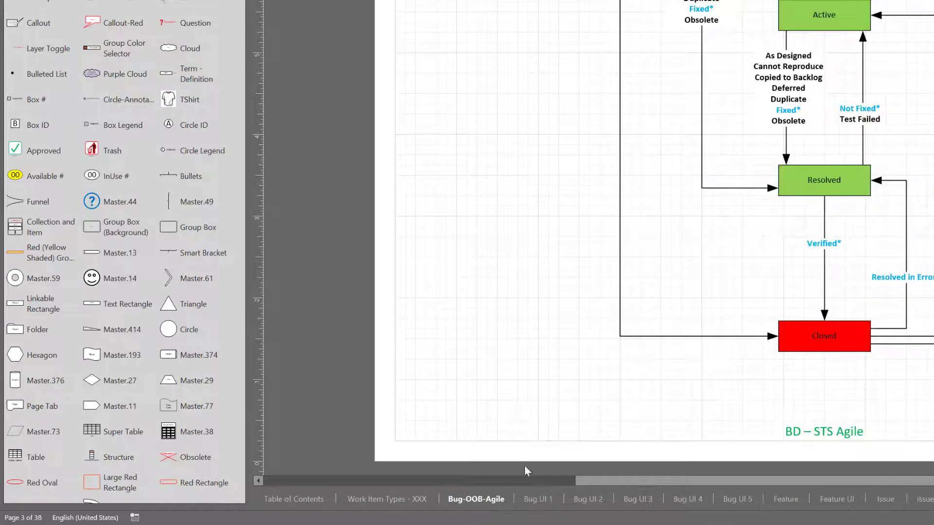
click(544, 498)
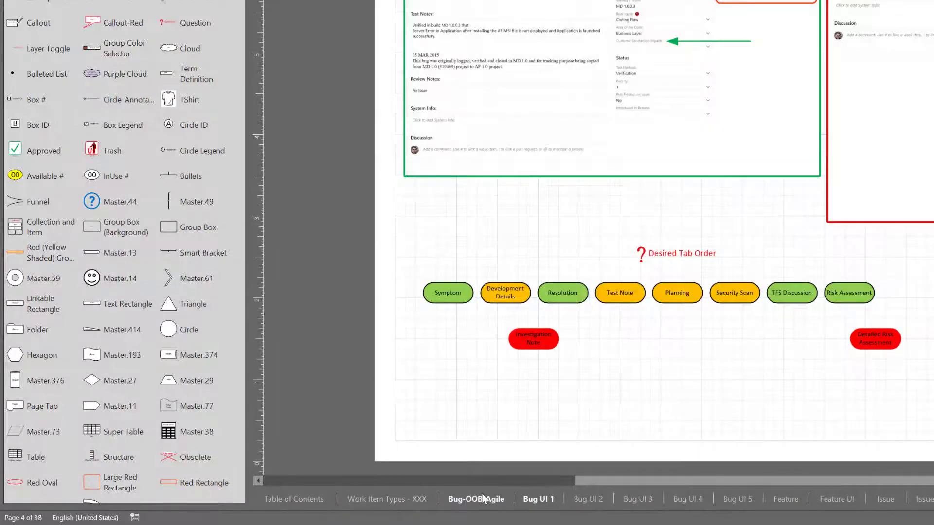
Delete the "Bug-OOB-Agile" and "Bug UI 1" pages from the template
click(485, 499)
click(530, 498)
click(480, 499)
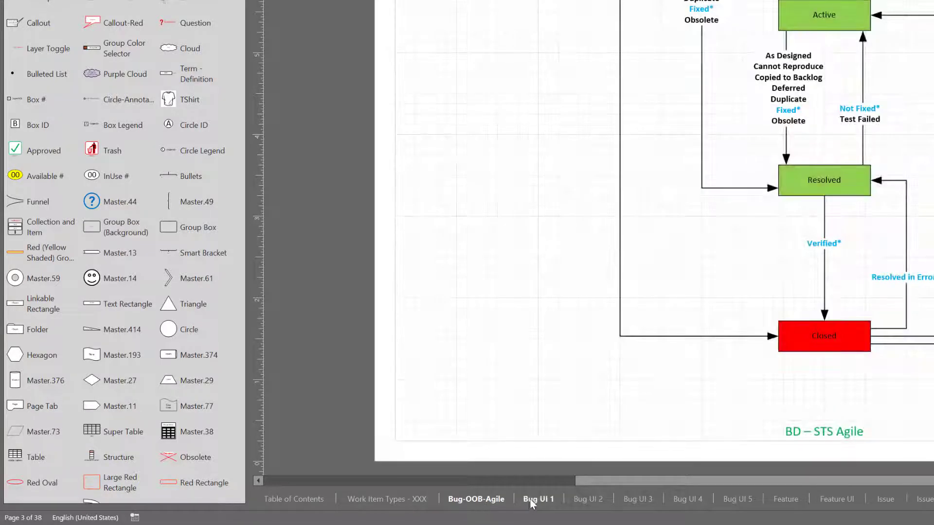
click(530, 499)
click(485, 500)
right_click(485, 501)
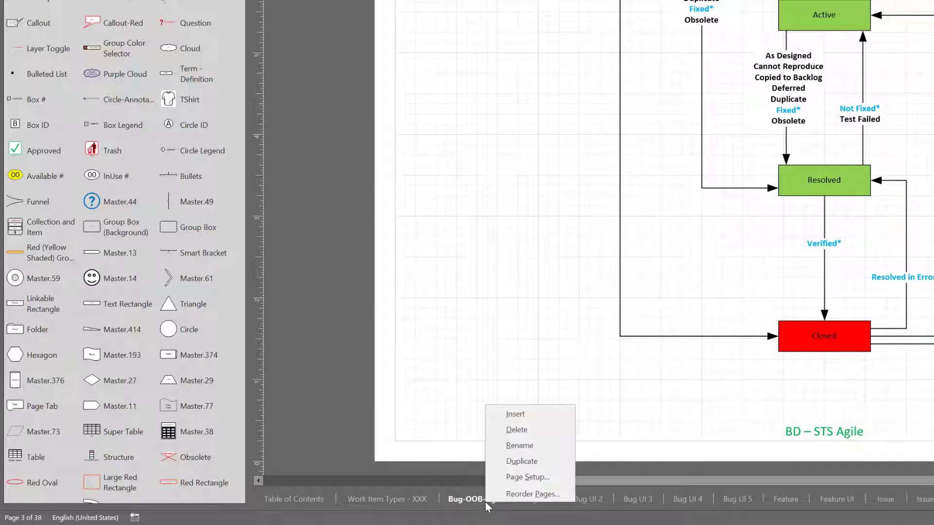
click(550, 431)
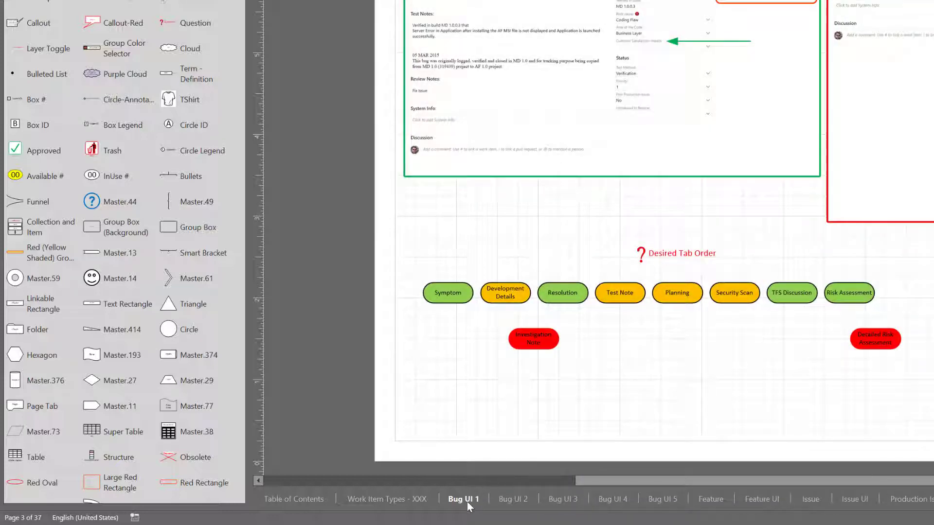
right_click(466, 501)
click(510, 431)
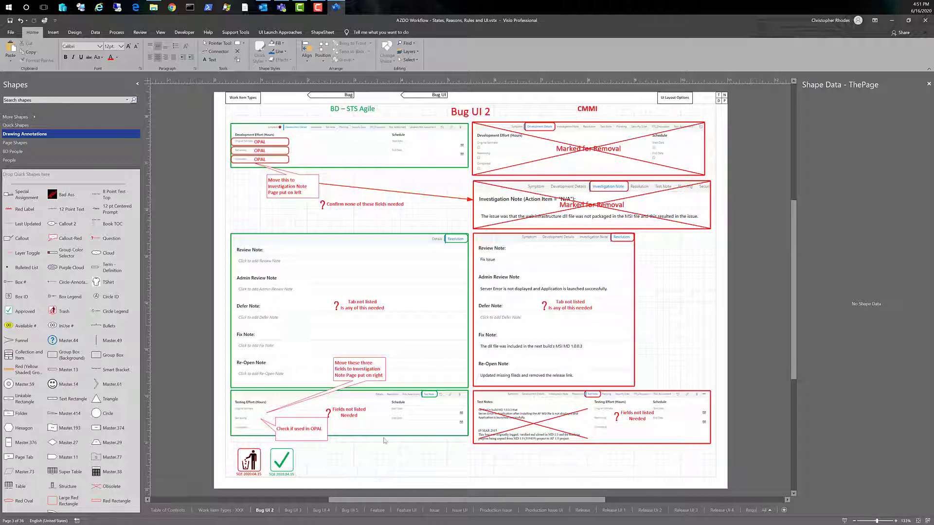
Regenerate the list of page links on the Table of Contents page
click(235, 32)
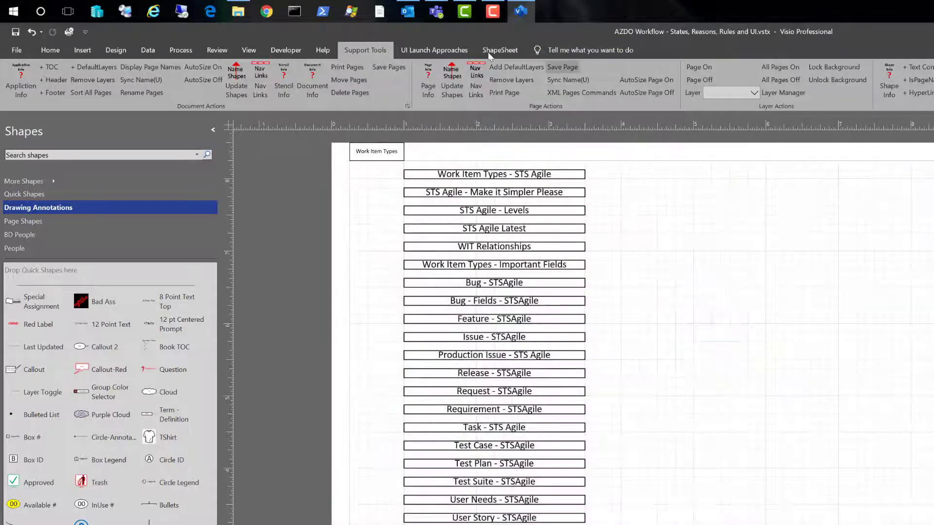
click(50, 67)
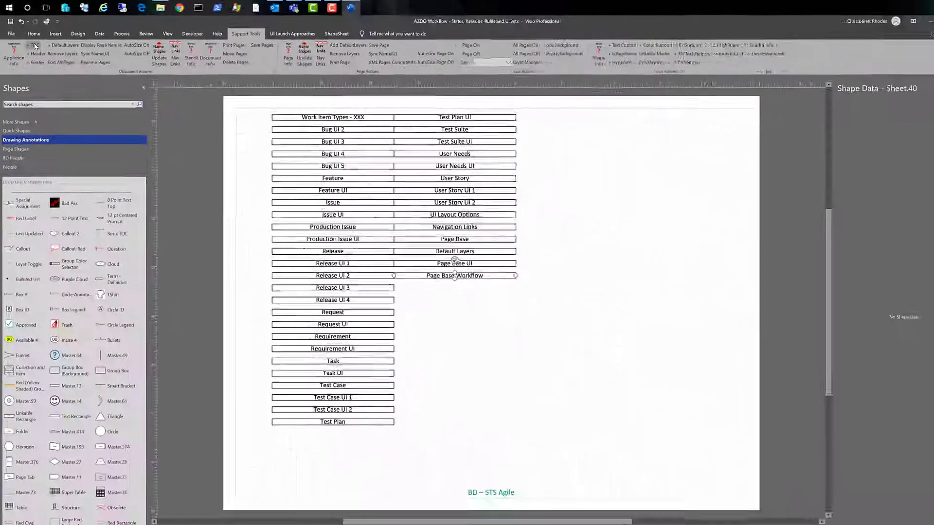
click(515, 291)
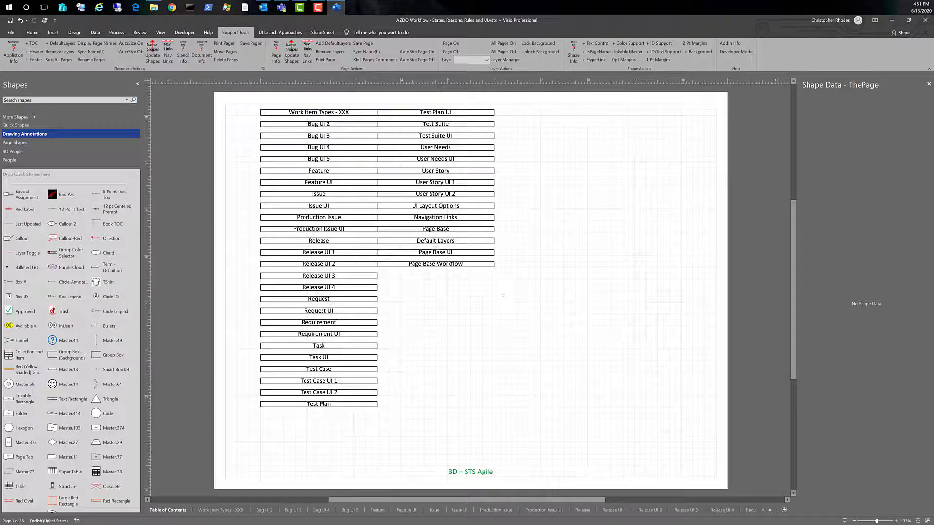
Remove the "Work Item Types - XXX" entry and the entries from "Navigation Links" through "Page Base Workflow" from the table of contents
drag(419, 282, 373, 215)
key(Delete)
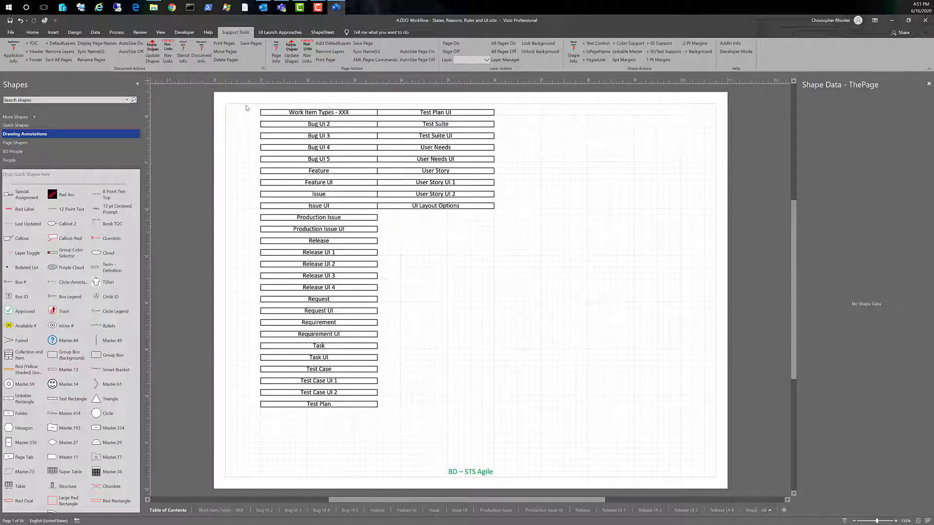
drag(245, 97, 390, 120)
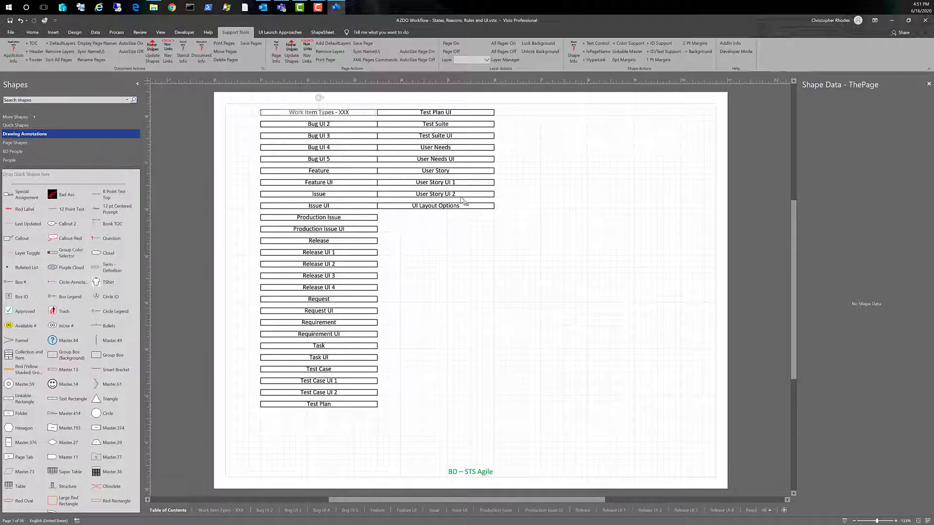
key(Delete)
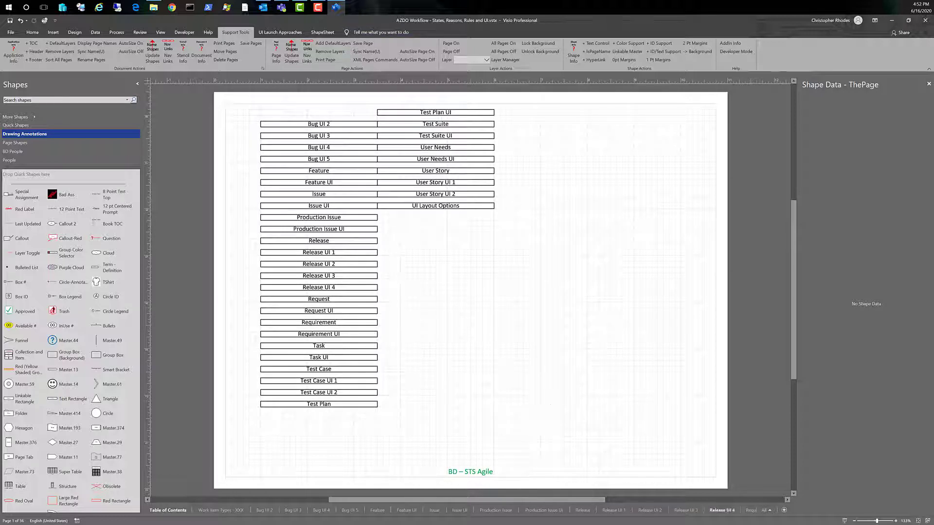
Examine the "UI Layout Options" and "User Story UI 2" pages, including their header navigation links
click(768, 511)
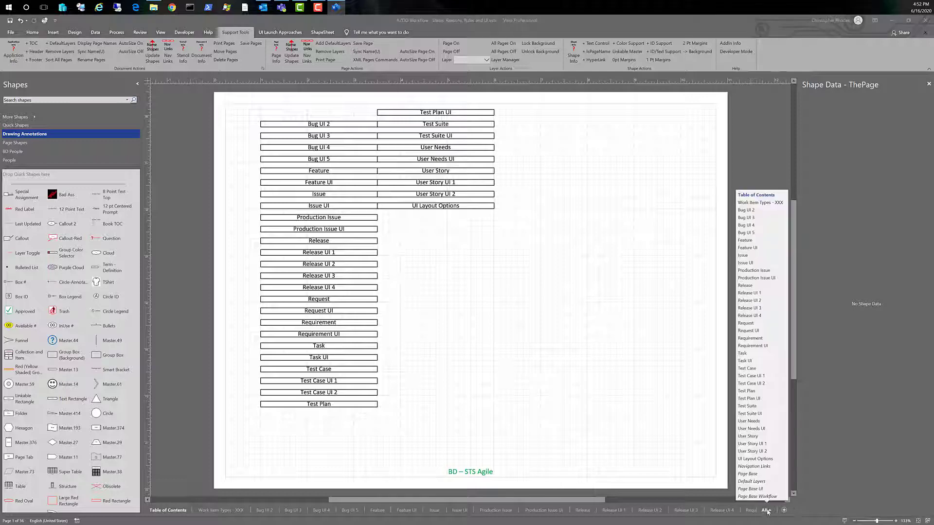
click(749, 459)
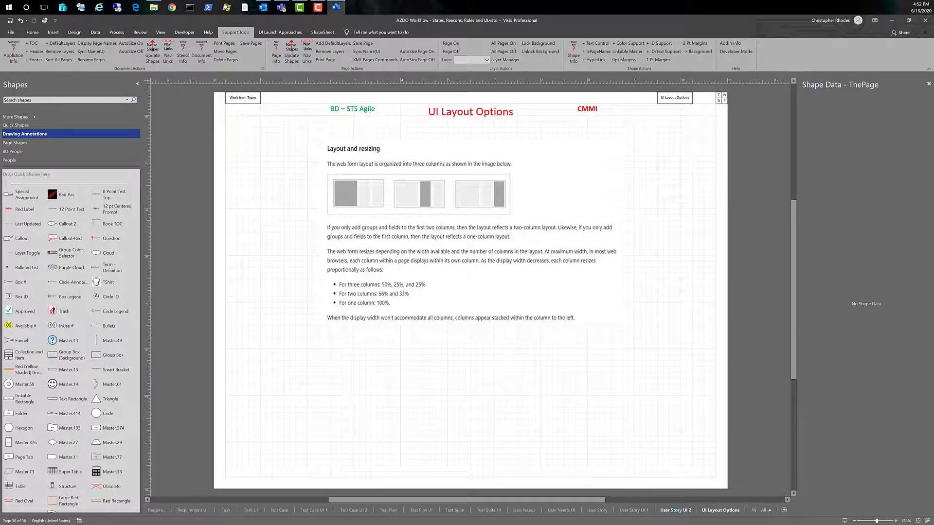
click(679, 510)
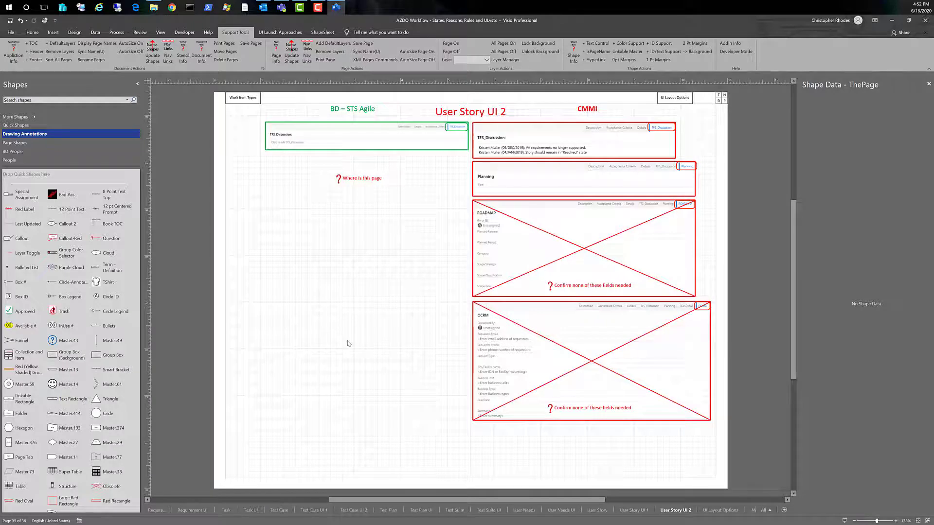
click(719, 97)
click(714, 119)
click(718, 97)
click(695, 153)
Delete all pages still listed in the table of contents, "Bug UI 2" through "UI Layout Options", and rebuild the table of contents
click(765, 512)
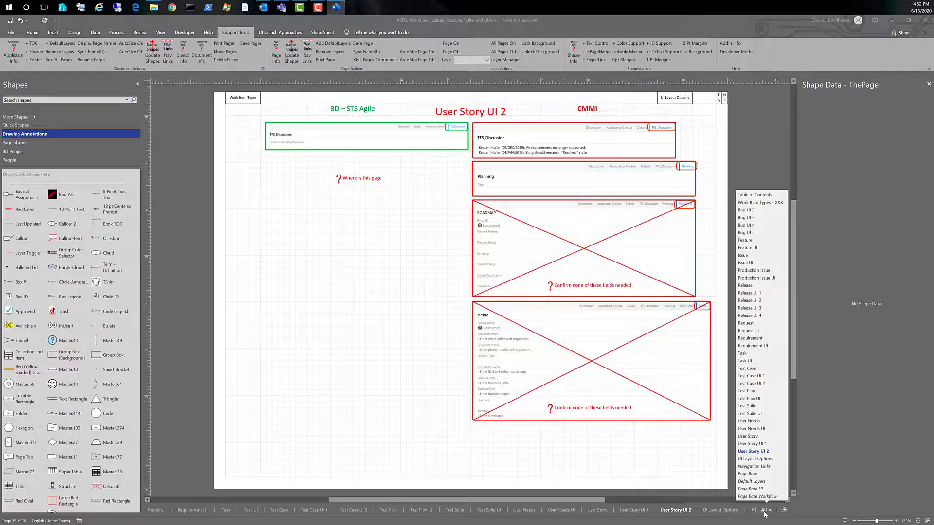
click(746, 194)
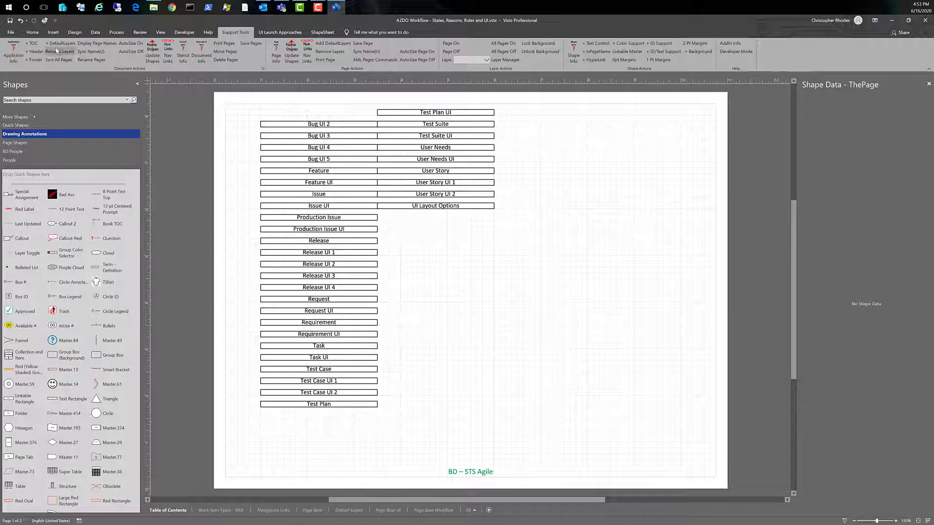
click(31, 43)
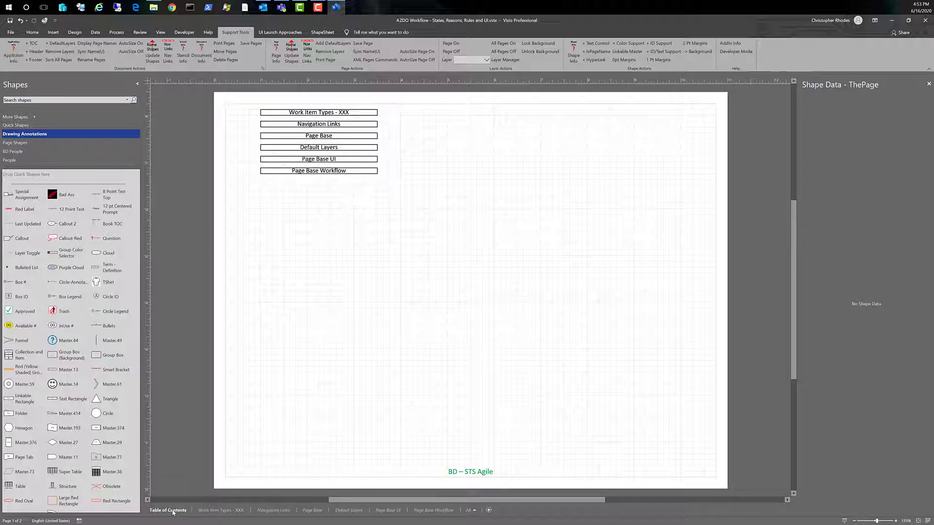
Replace the green footer text on the "Page Base" background page with "<Name of Template>"
click(225, 511)
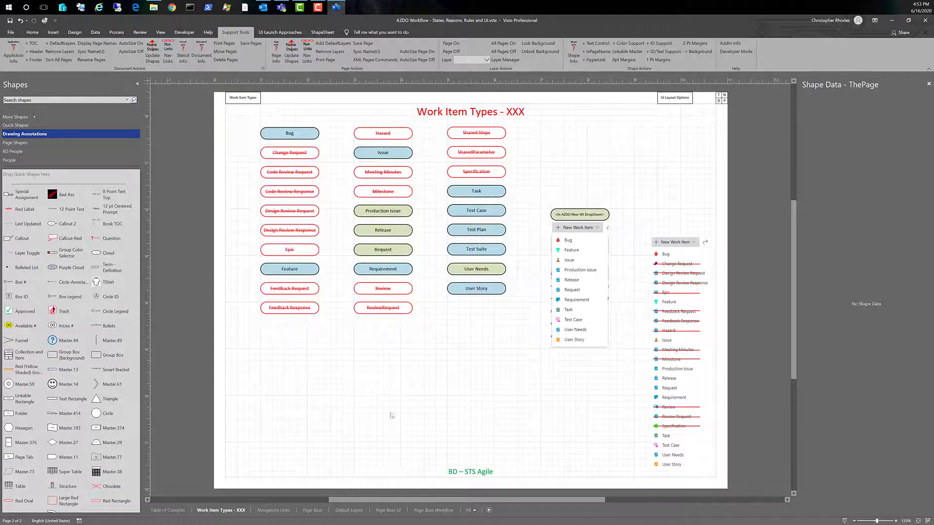
click(274, 511)
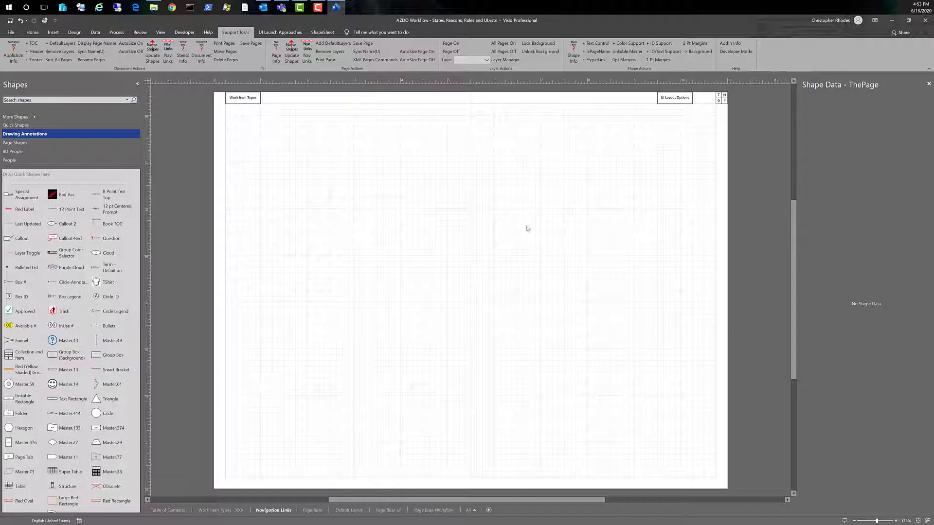
click(313, 511)
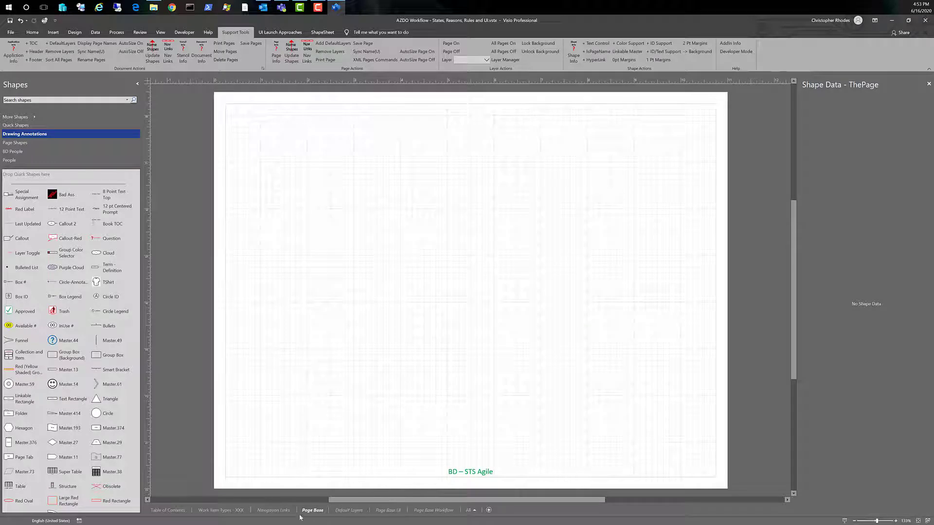
double_click(463, 471)
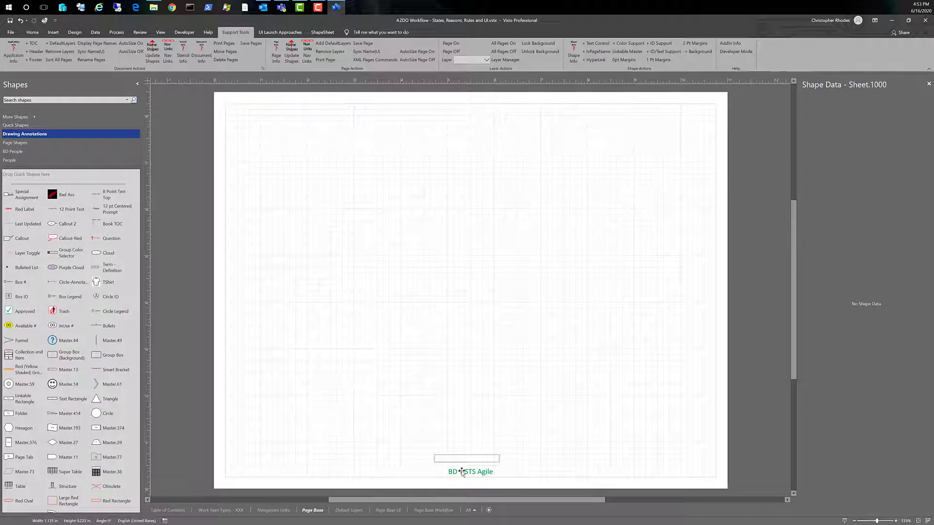
drag(495, 471, 445, 471)
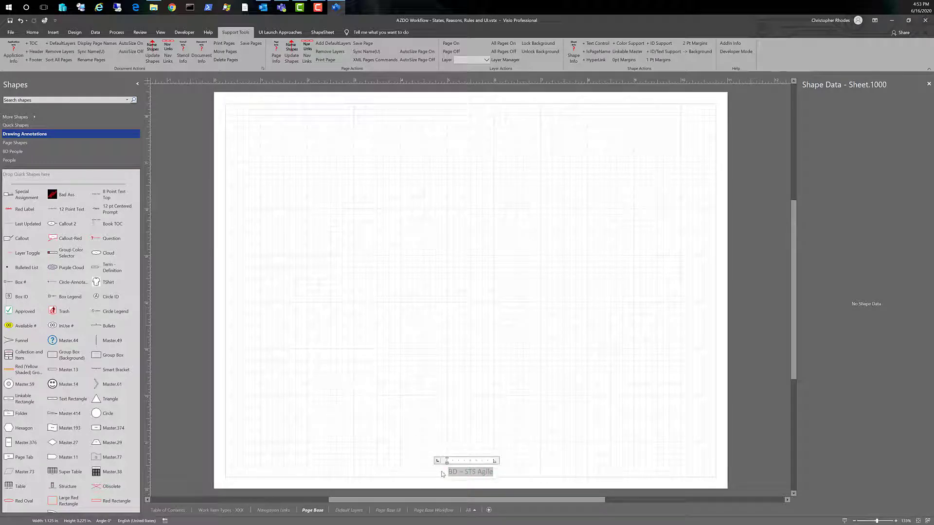
key(Delete)
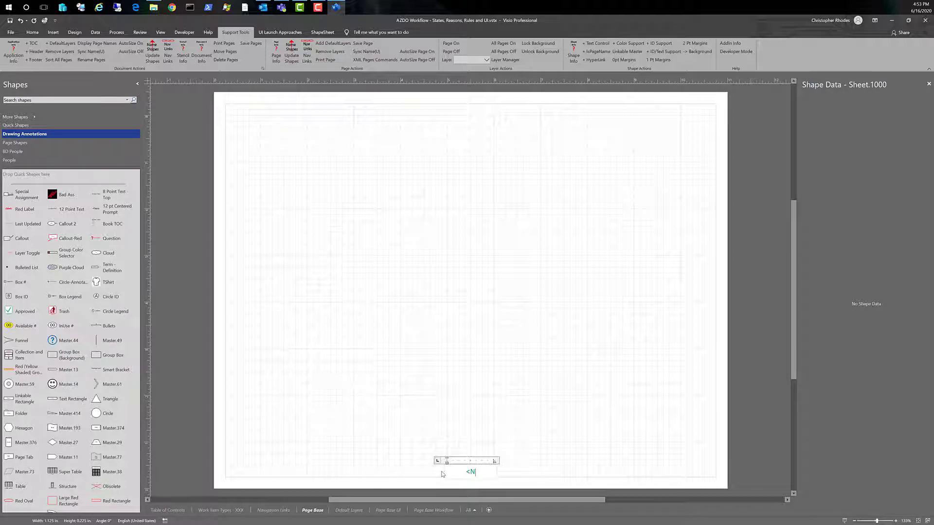
text(<Name of Temp)
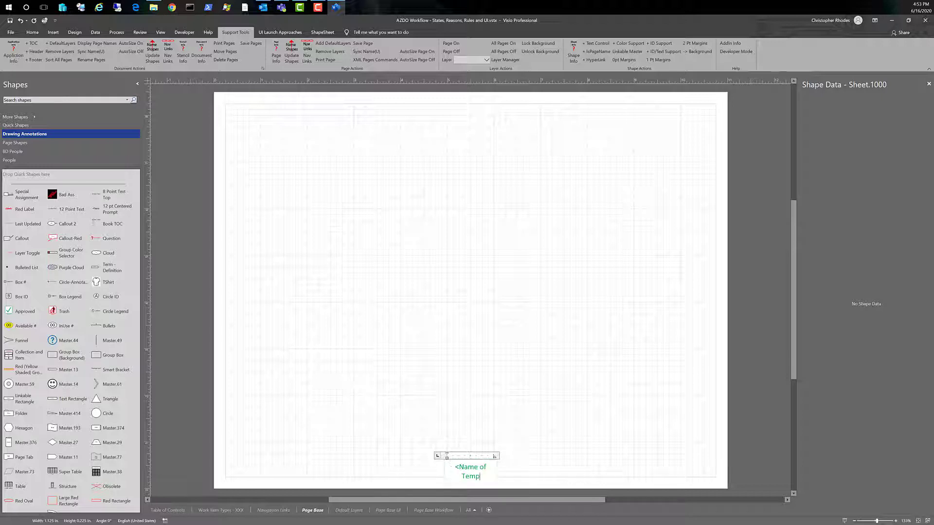
text(late>)
click(510, 471)
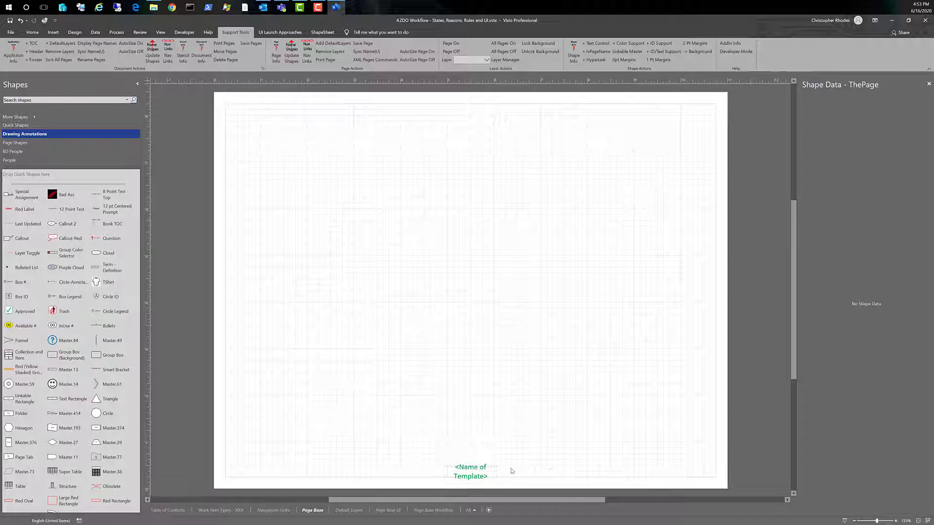
Widen the footer text box on both sides so "<Name of Template>" fits on one centred line
click(471, 468)
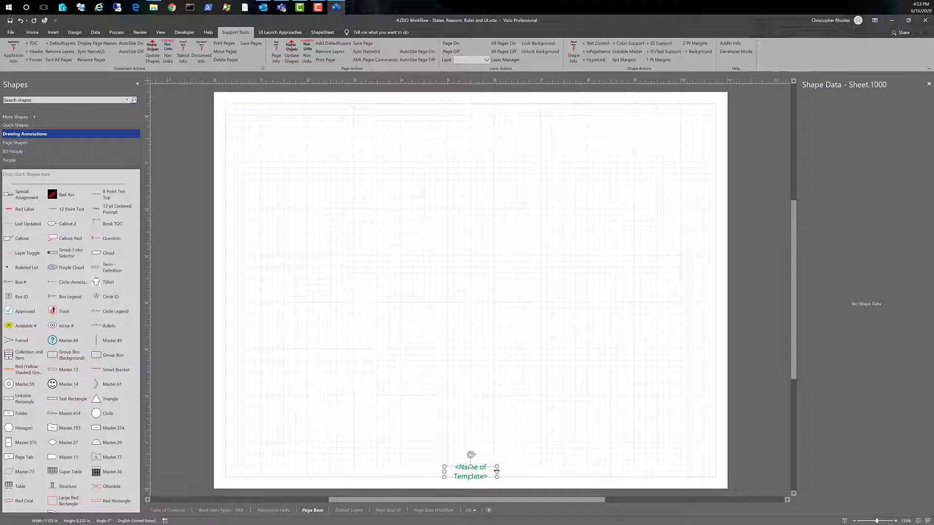
drag(502, 471, 517, 471)
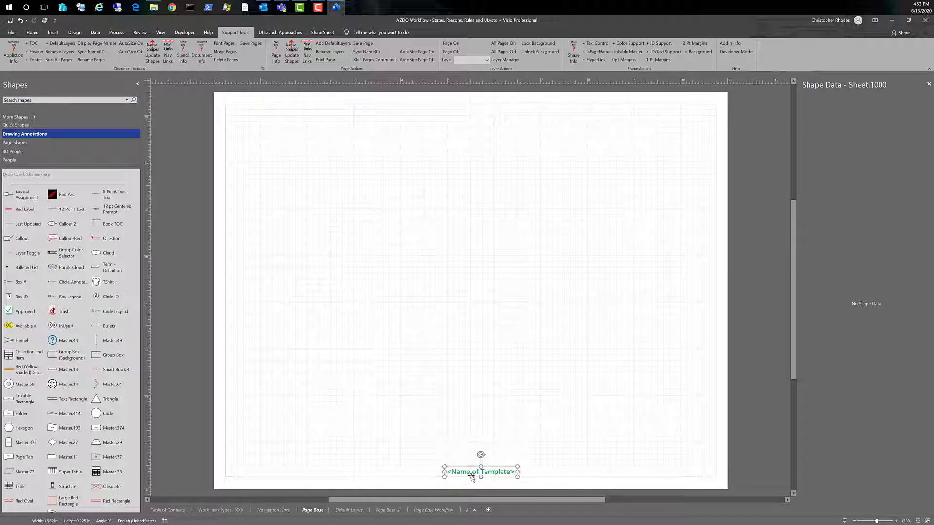
drag(442, 472, 422, 473)
Check the page properties of "Work Item Types - XXX" to see which background page it uses
click(211, 511)
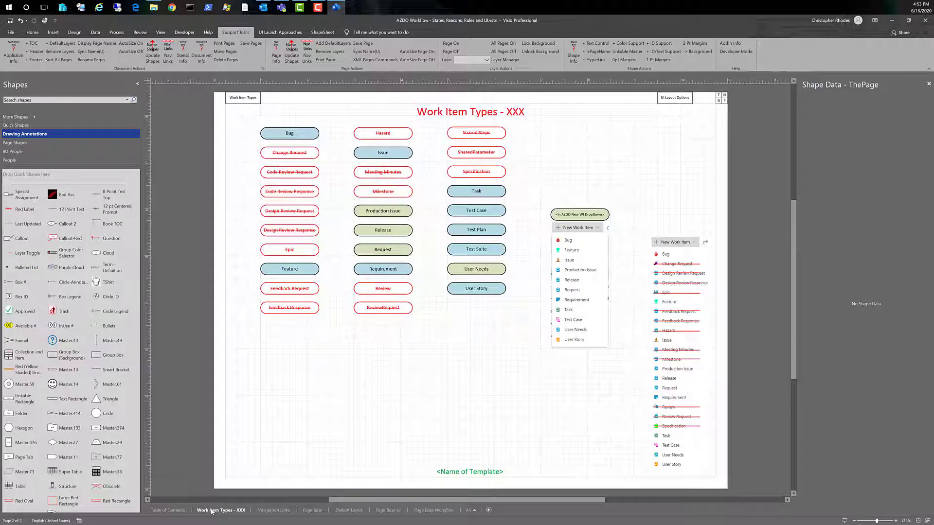
right_click(211, 511)
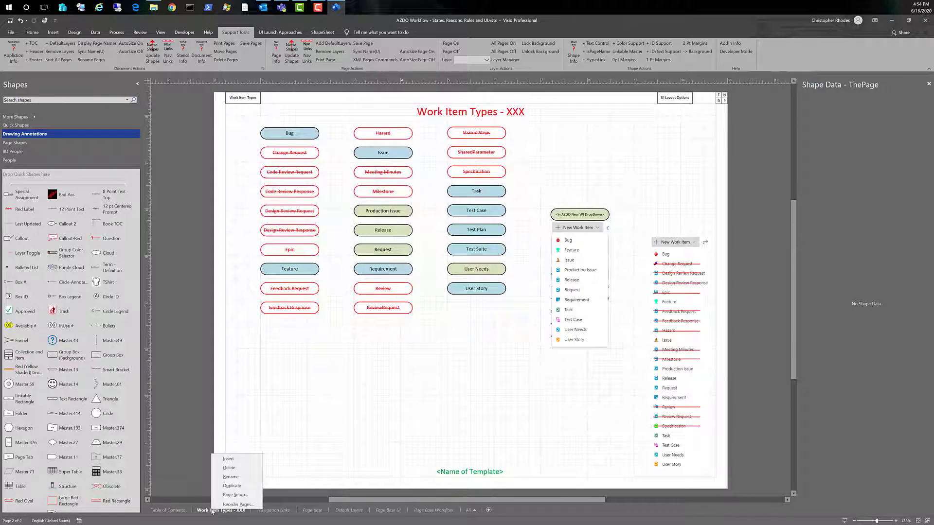
click(235, 495)
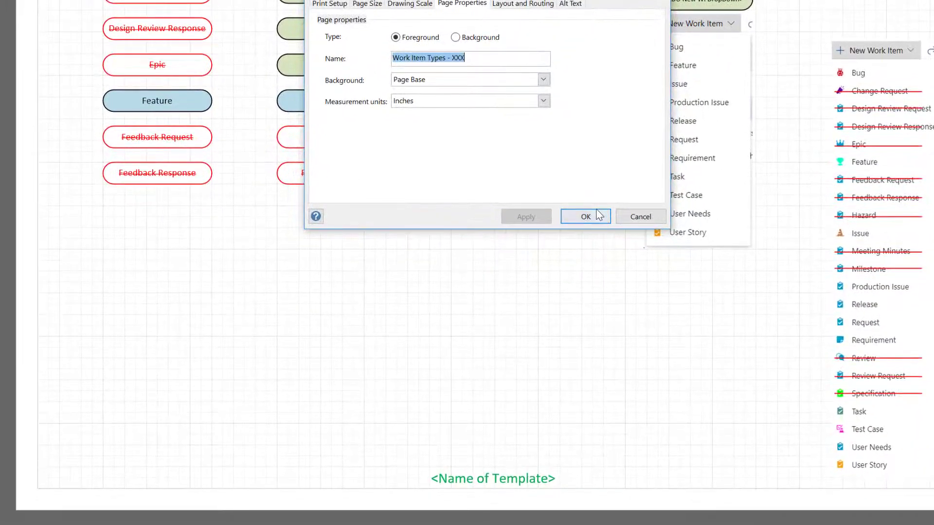
click(586, 217)
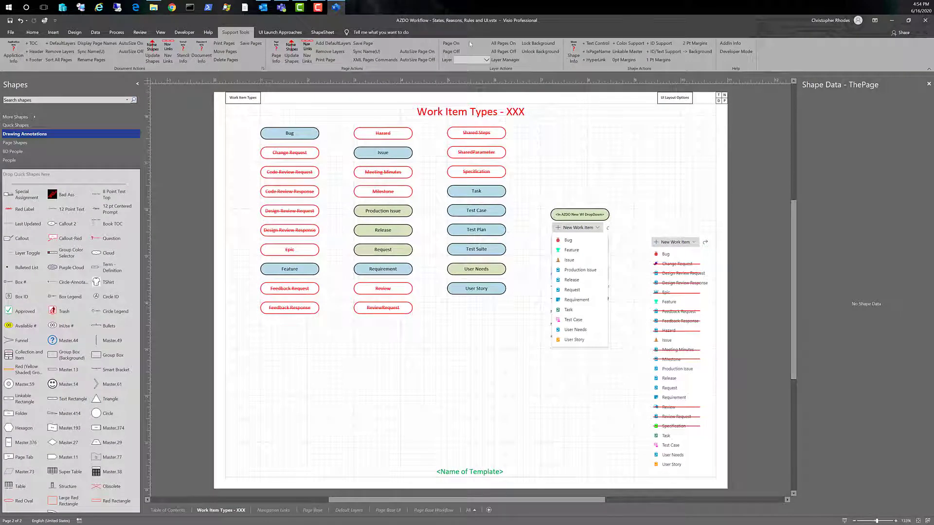
Close the template file and show the personal templates available for a new drawing
click(9, 33)
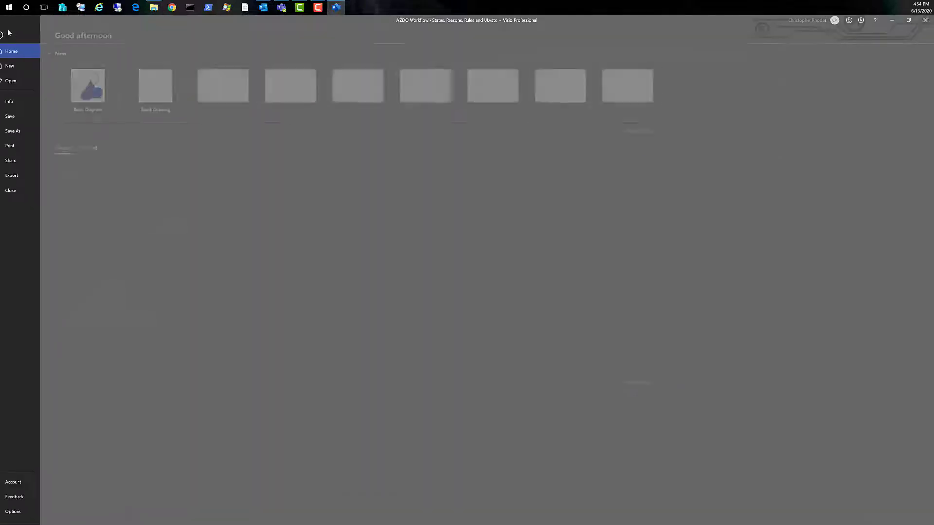
click(10, 191)
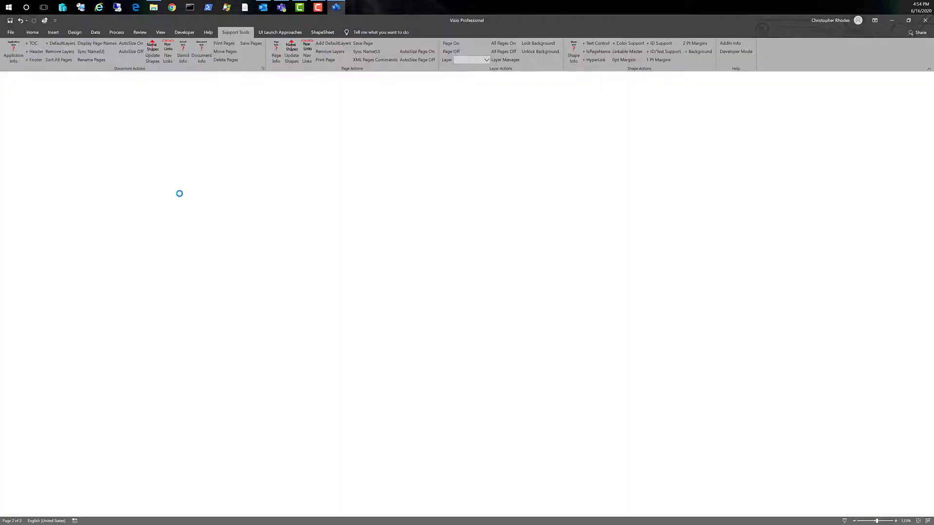
click(10, 33)
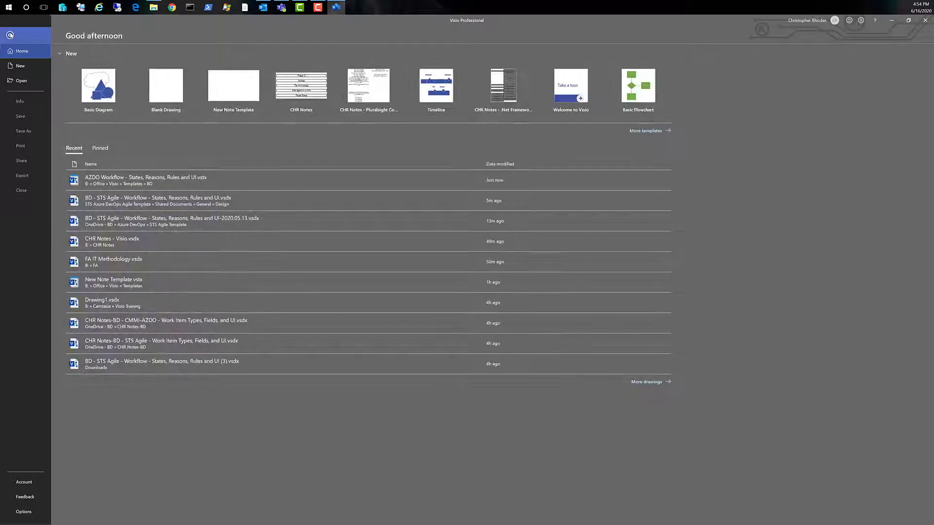
click(22, 69)
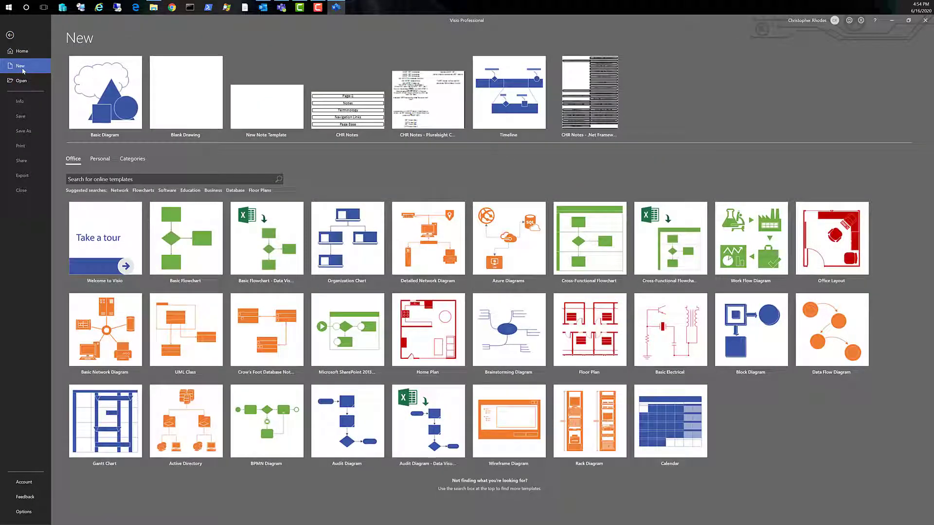
click(100, 159)
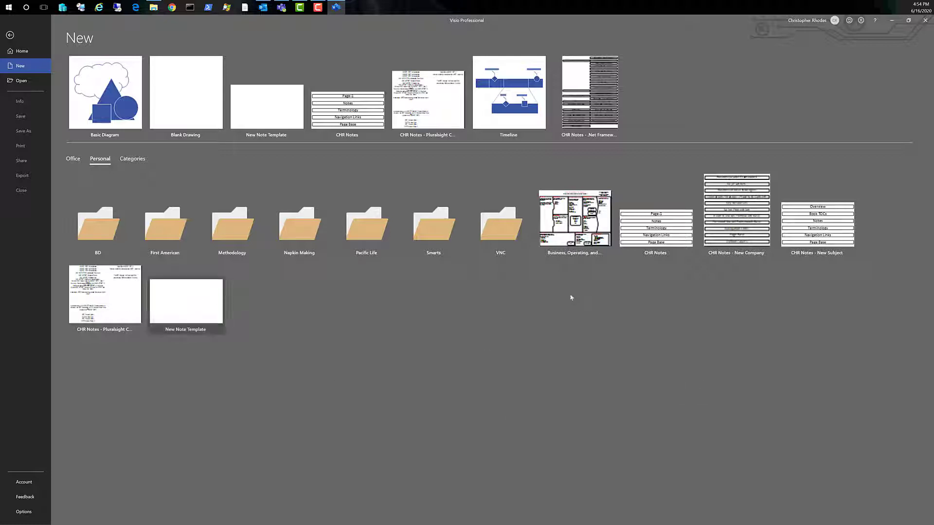
Create a drawing from the "AZDO Workflow - States, Reasons, Rules and UI" template in the BD personal templates folder
click(94, 231)
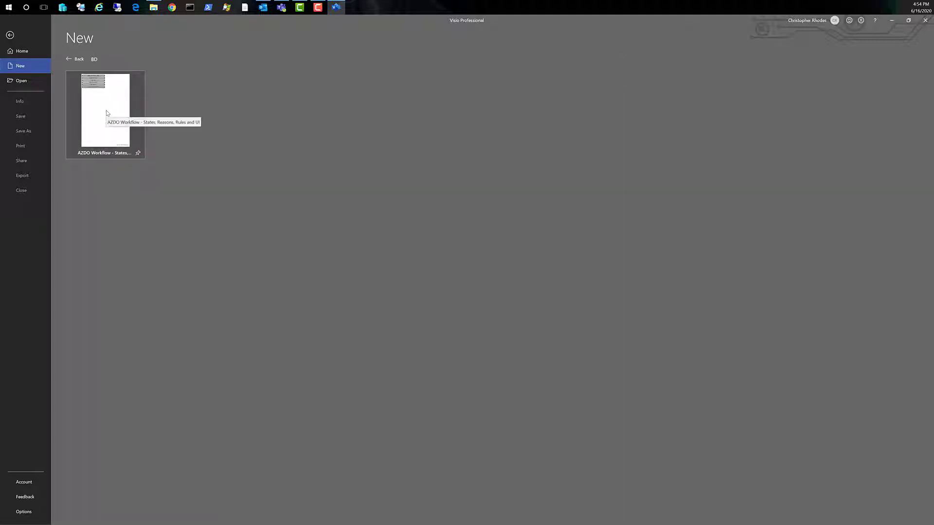
click(99, 129)
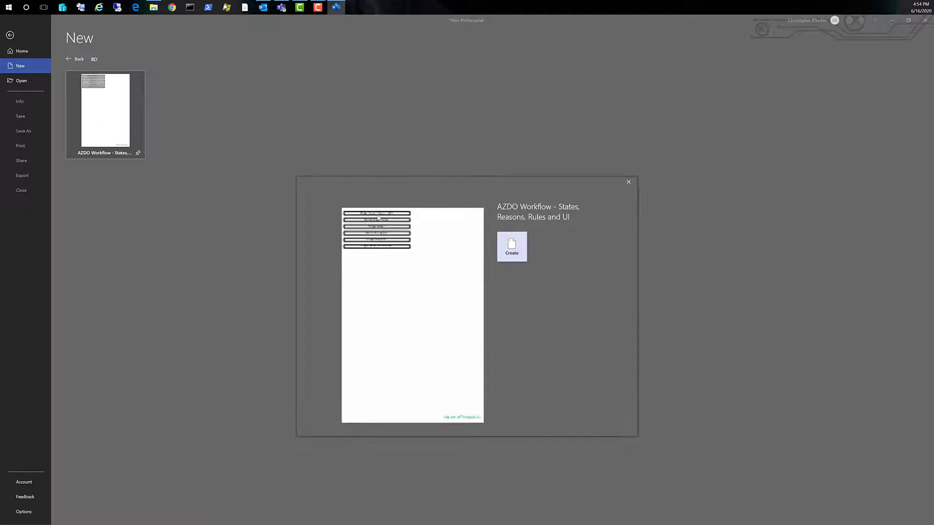
click(512, 249)
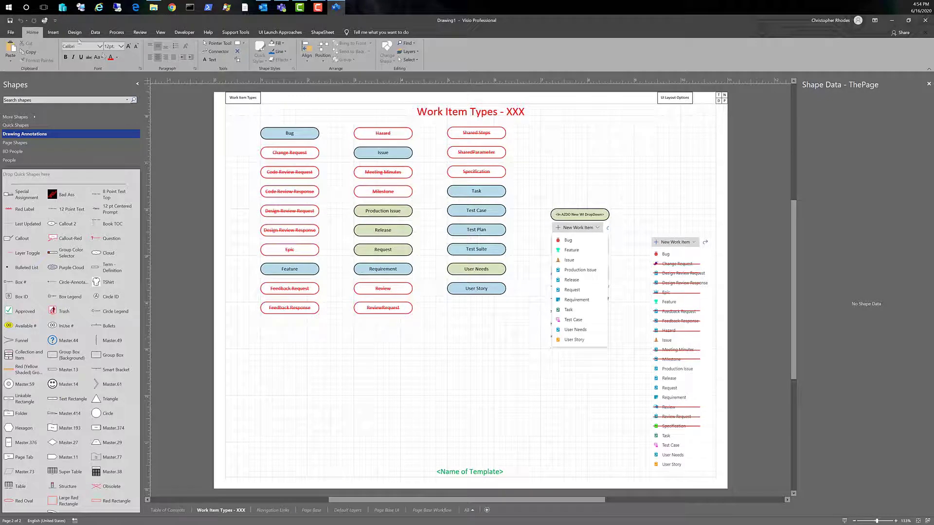
Begin saving the drawing under a new name and choose the MedMined folder in OneDrive - BD as its location
click(10, 32)
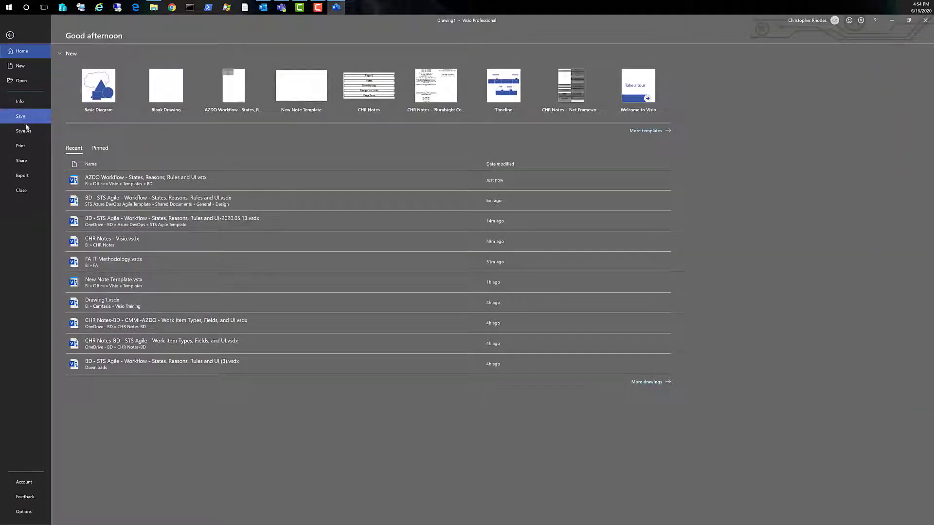
click(28, 131)
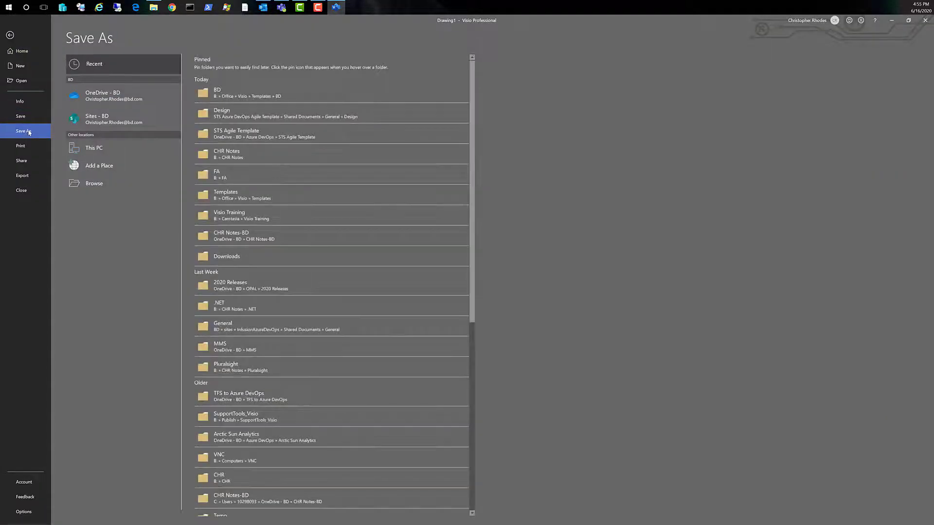
click(92, 185)
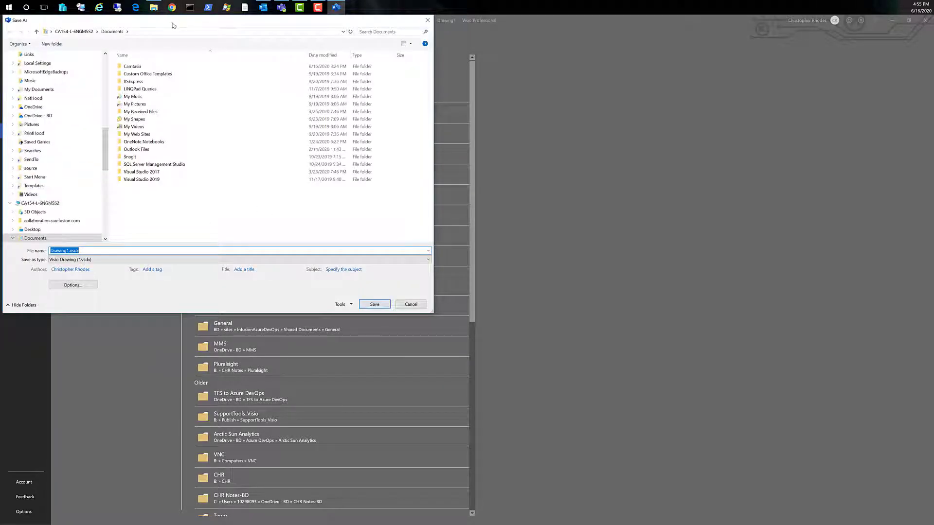
drag(172, 25, 303, 64)
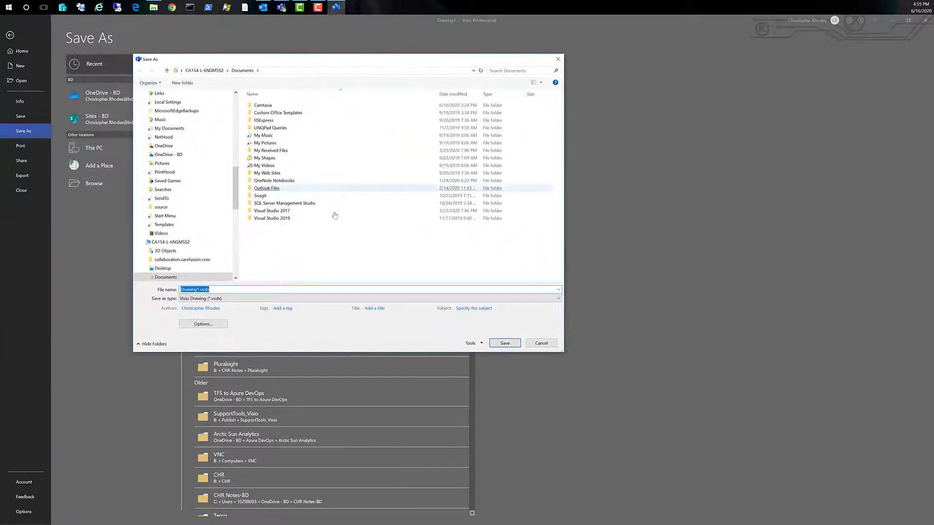
click(171, 155)
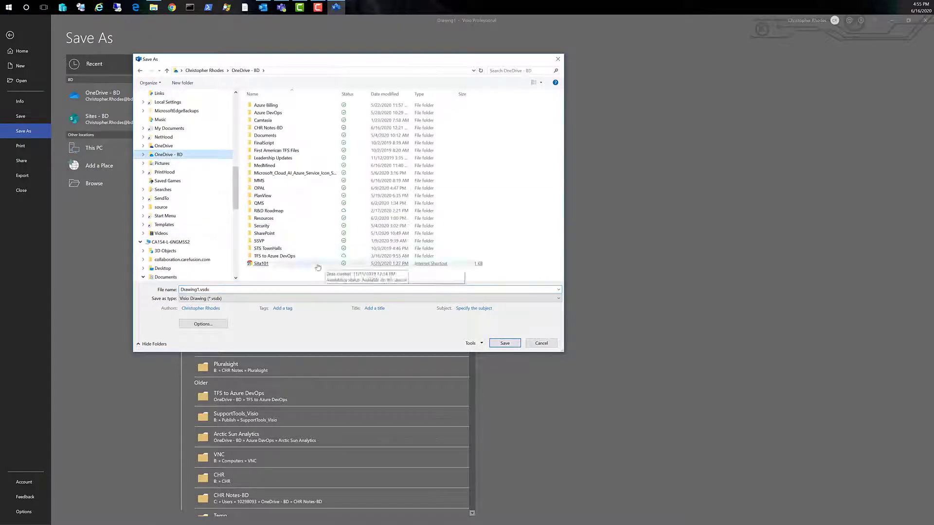
double_click(265, 167)
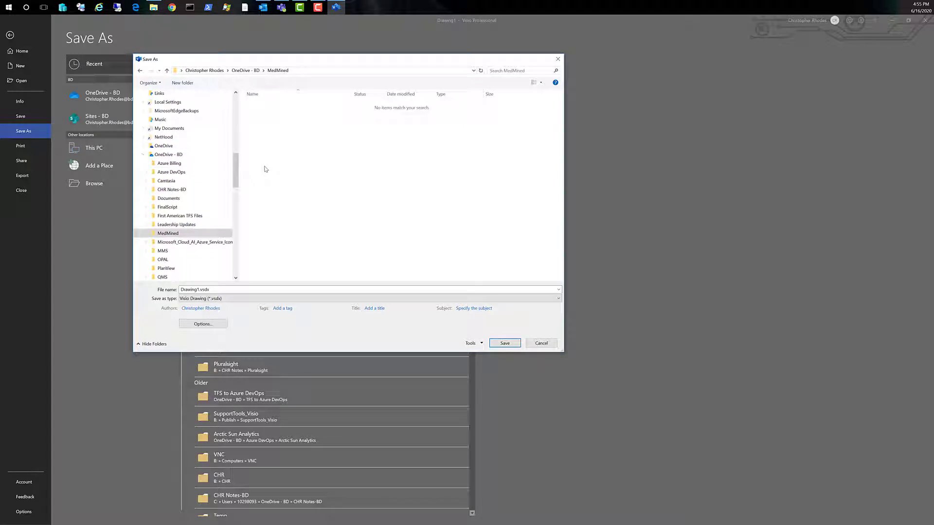
Name the file "MedMined - TFS 2013 - WorkItems, Fields, States, and Reasons" and save it as a Visio drawing
double_click(200, 289)
text(MedM)
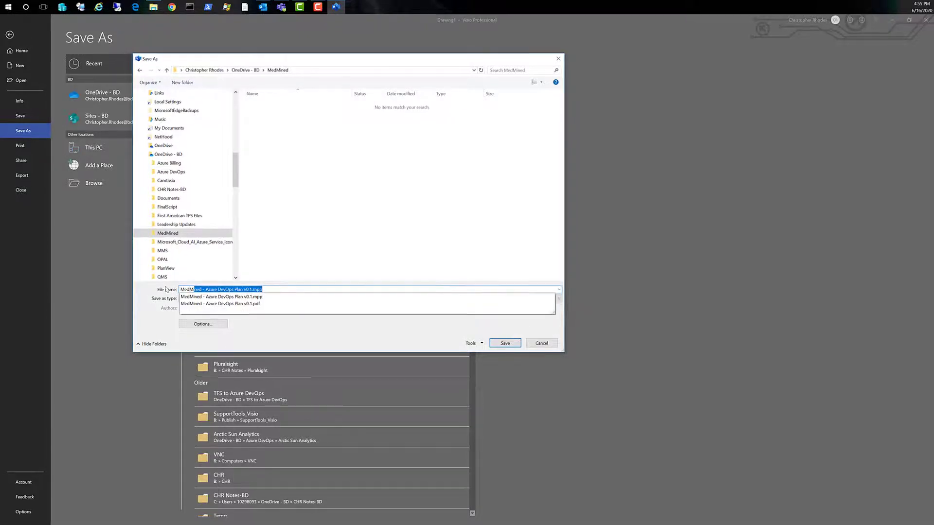
text(ined)
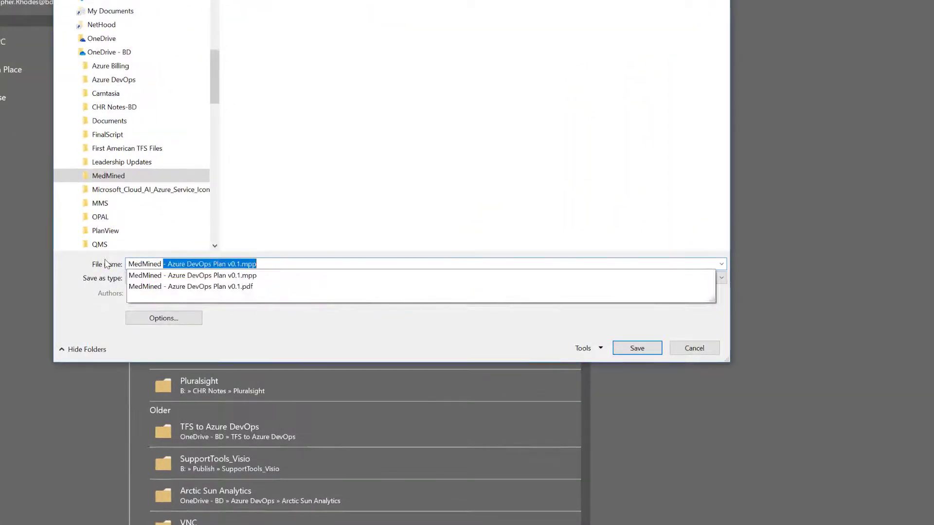
text( - CMMI)
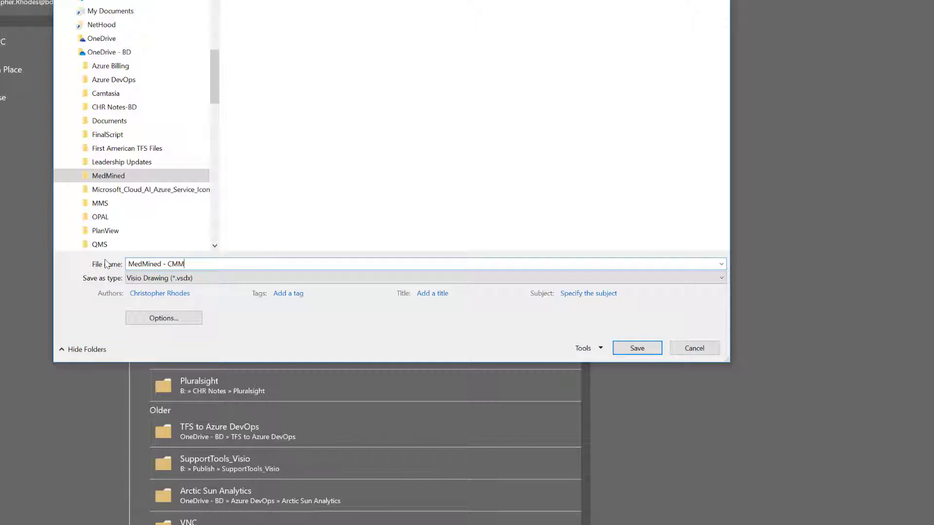
key(BackSpace)
key(BackSpace)
key(BackSpace)
key(BackSpace)
text(T)
text(FS)
text( 2013 )
text(Template)
key(BackSpace)
key(BackSpace)
text(- WorkItems, Fields, States)
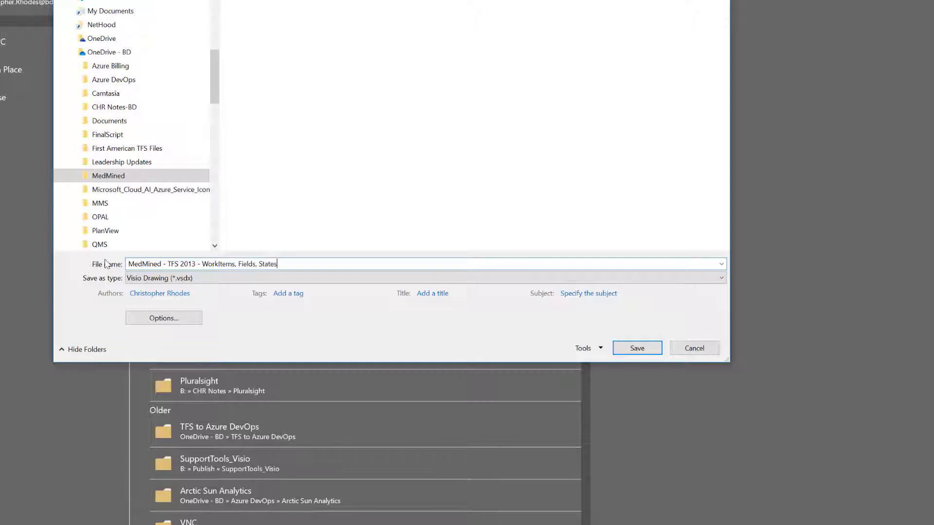
text(, and Reasons)
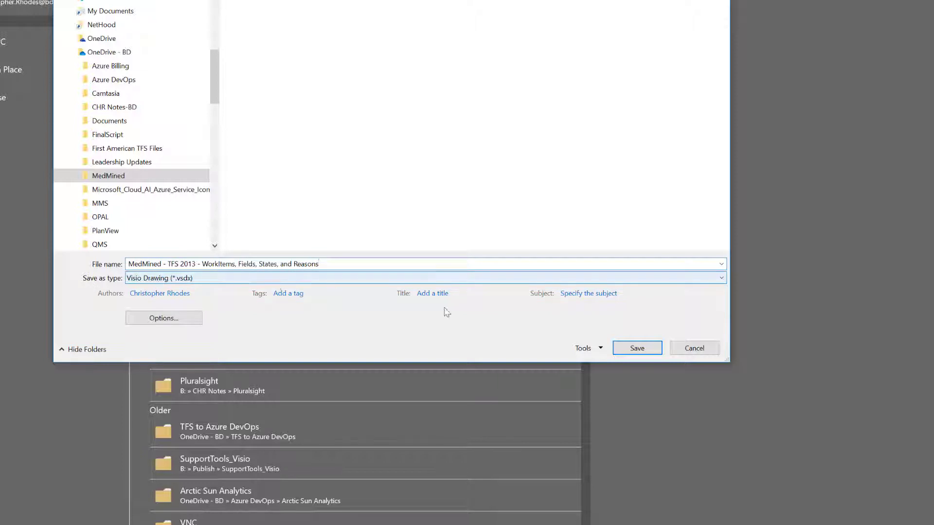
click(635, 348)
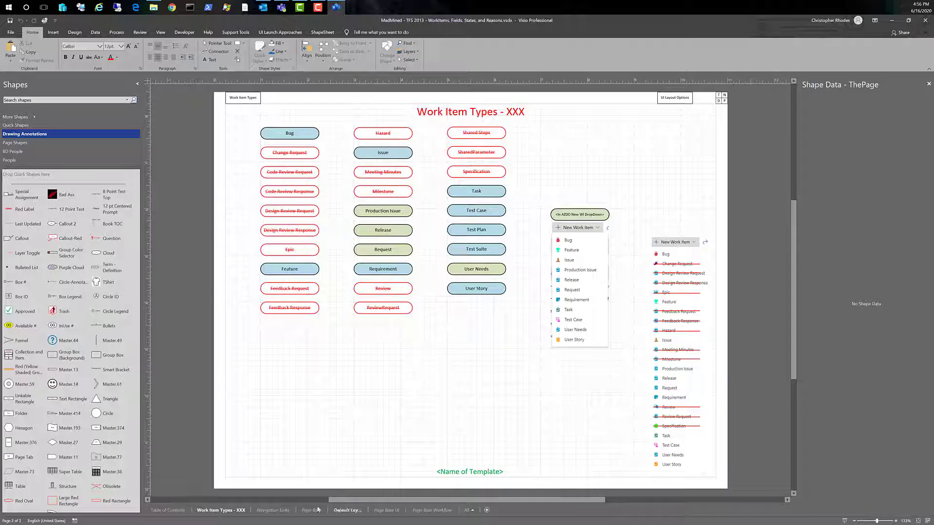
Replace the footer placeholder on the "Page Base" background page with "MedMined Team Project"
click(311, 511)
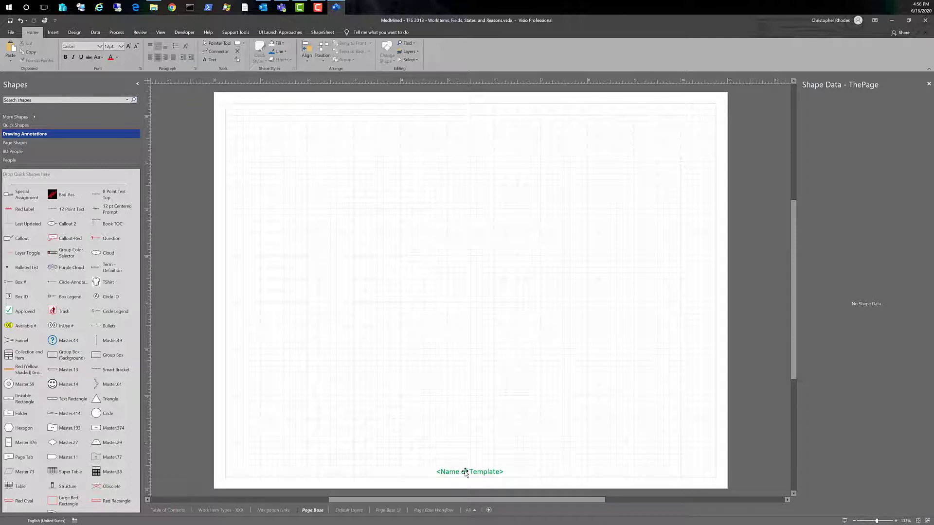
double_click(465, 471)
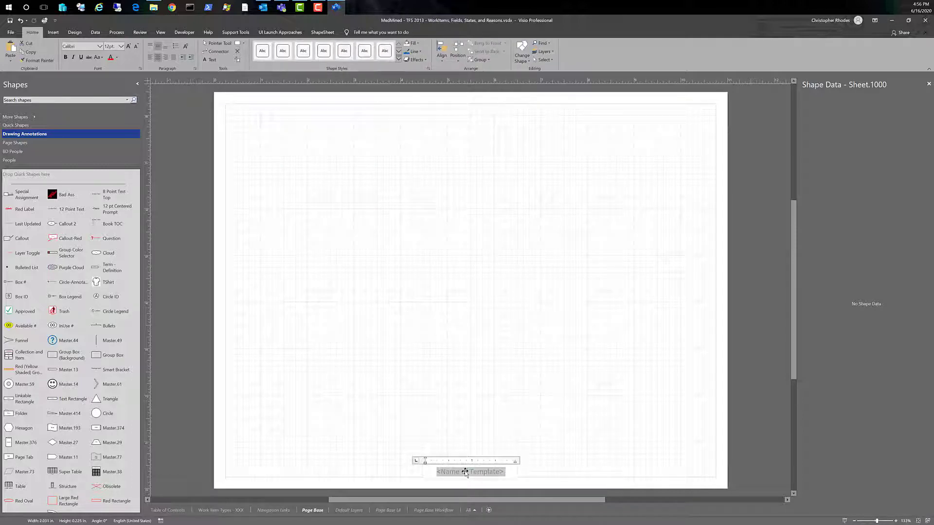
text(MedM)
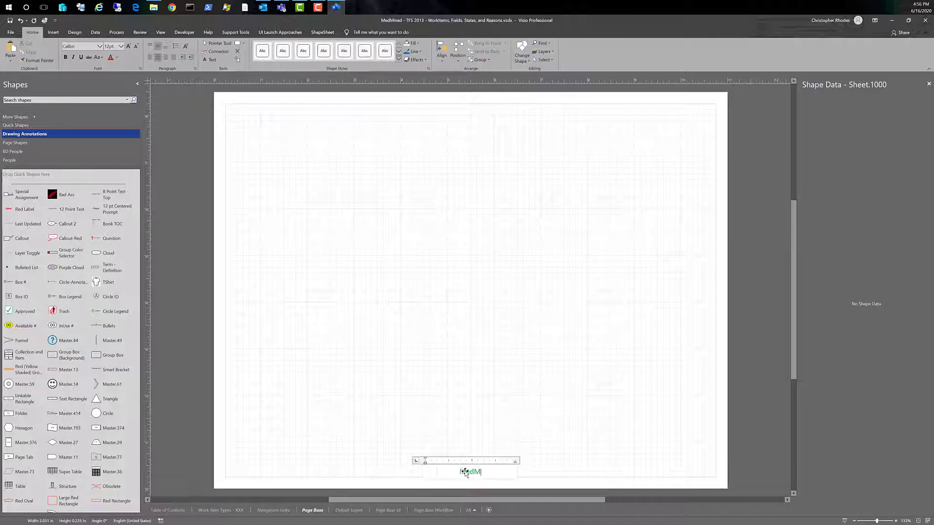
text(ined Team Project)
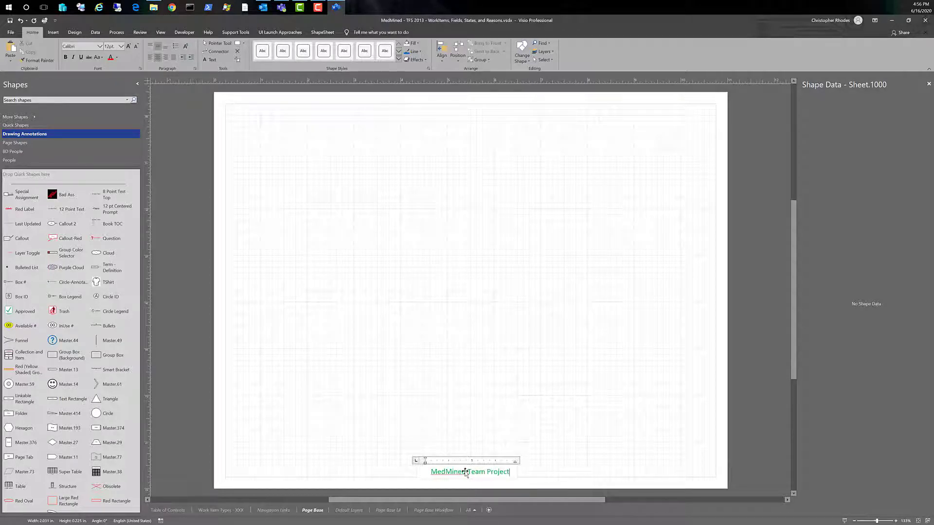
click(378, 460)
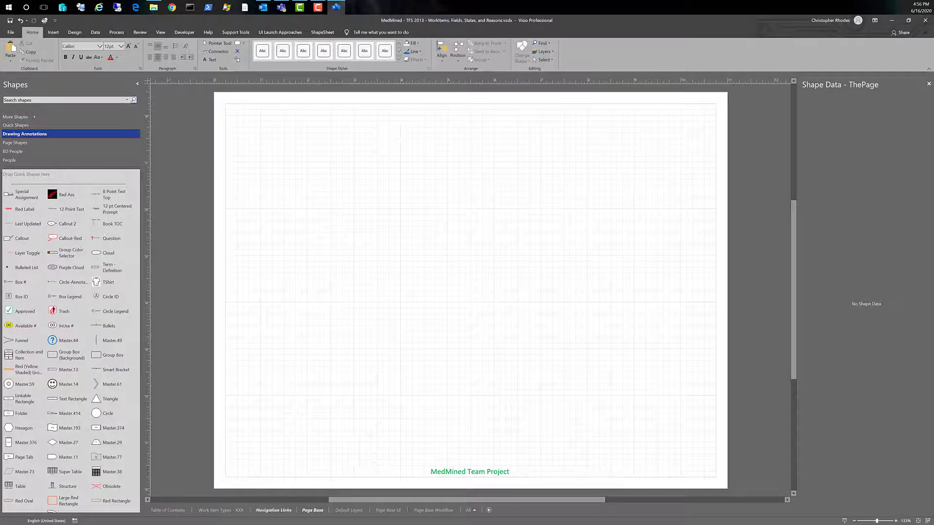
Add a rounded PageLink shape below "Feedback Response" on the "Work Item Types - XXX" page, with the page name "Bug"
click(230, 511)
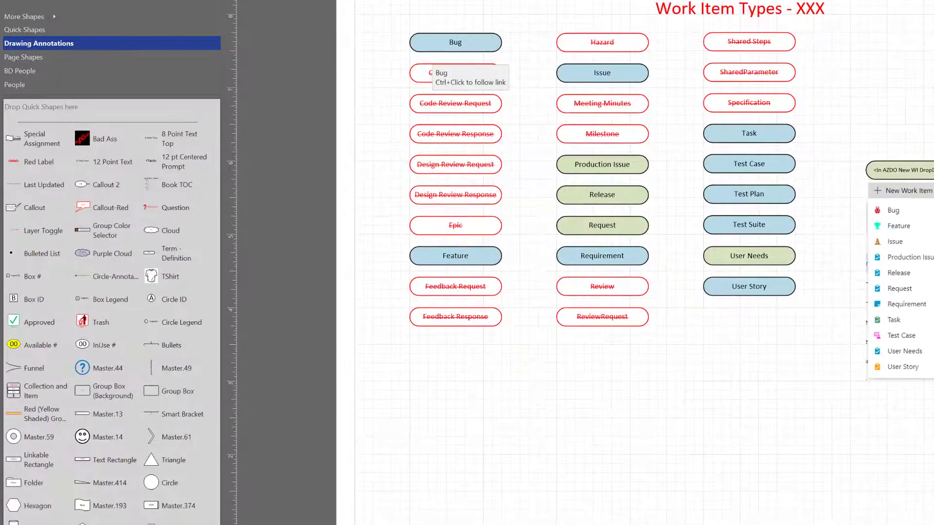
click(37, 57)
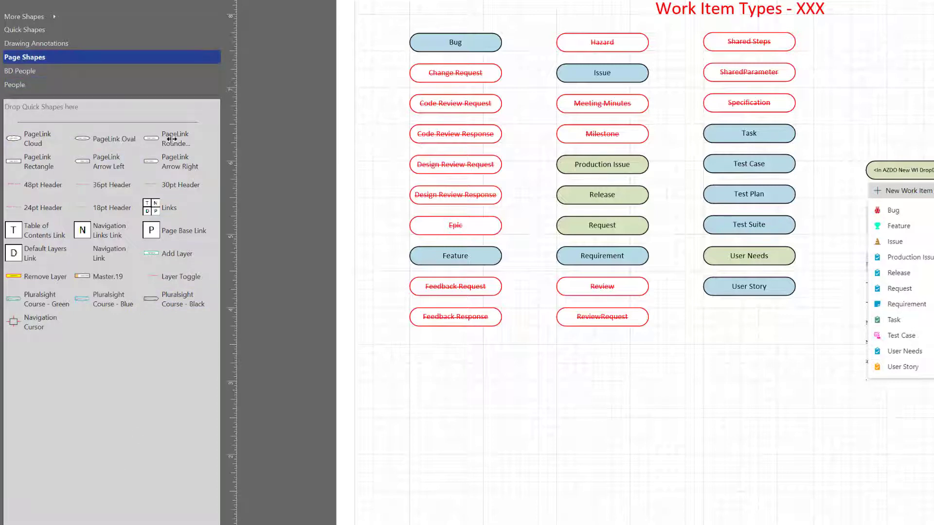
drag(156, 139, 465, 410)
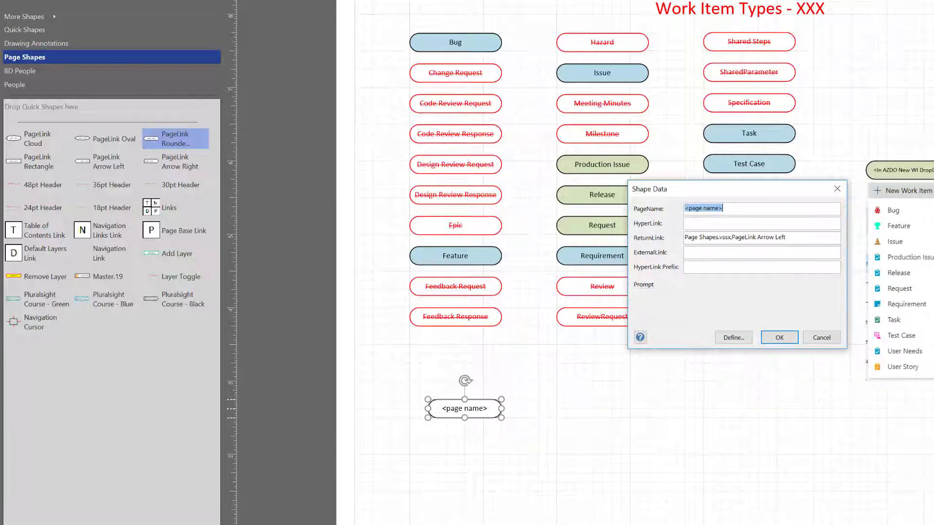
text(Bug)
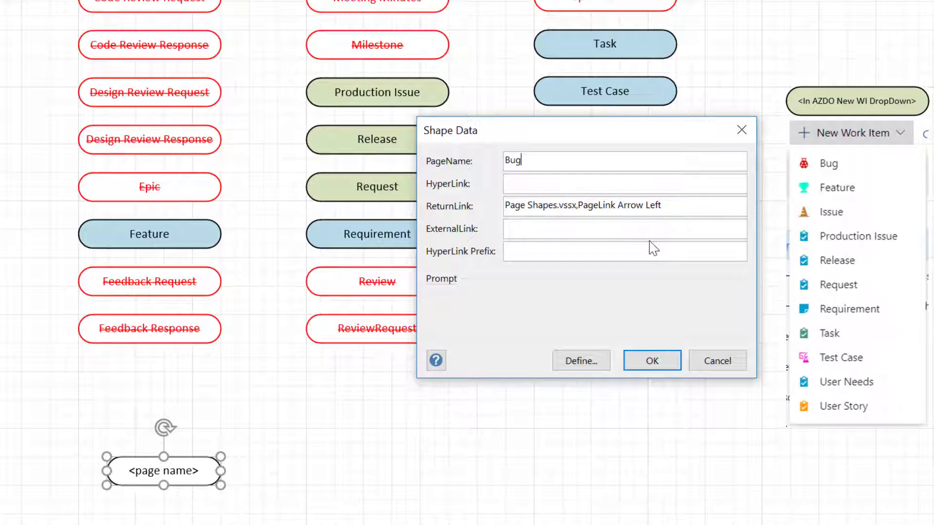
click(652, 361)
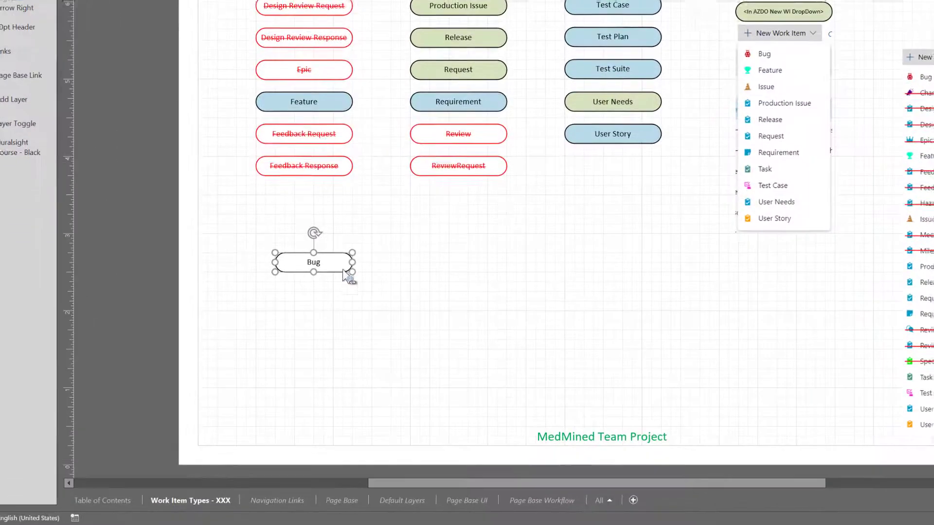
Create a page from the new "Bug" link shape and point out the 18pt Header stencil shape used for its title
right_click(309, 368)
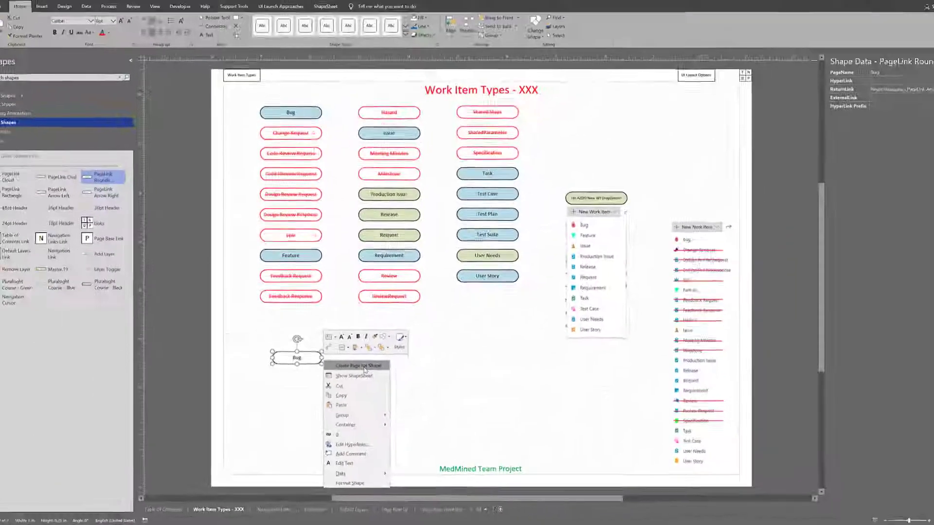
click(421, 278)
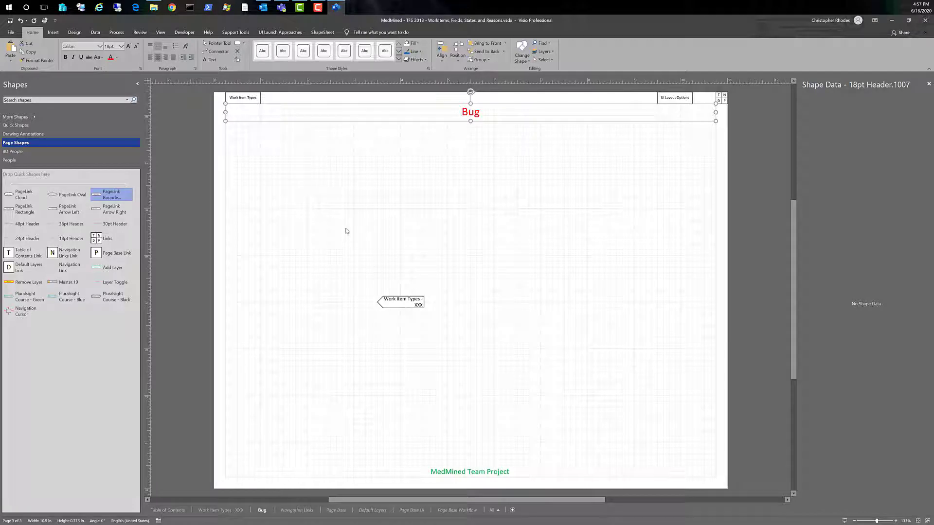
click(474, 132)
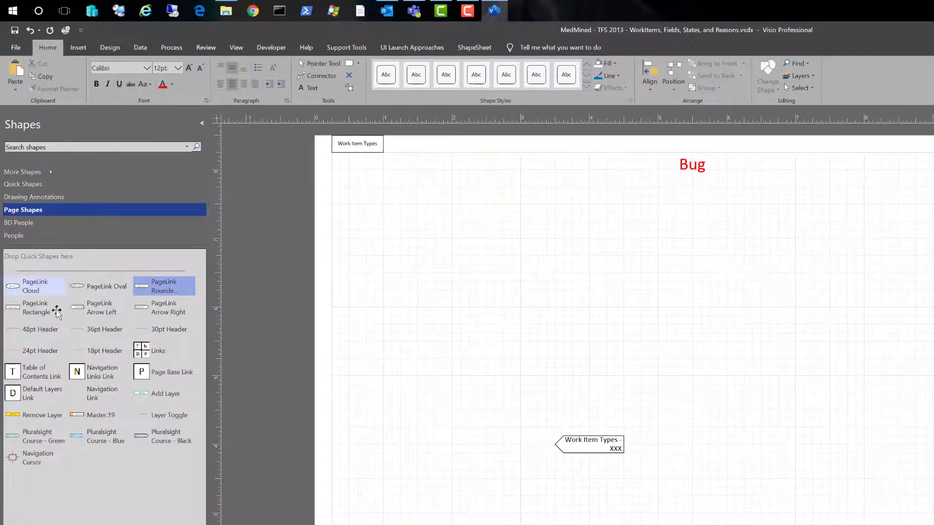
mouse_move(100, 350)
mouse_down()
mouse_move(180, 331)
mouse_move(563, 294)
mouse_move(151, 330)
mouse_move(105, 349)
mouse_up()
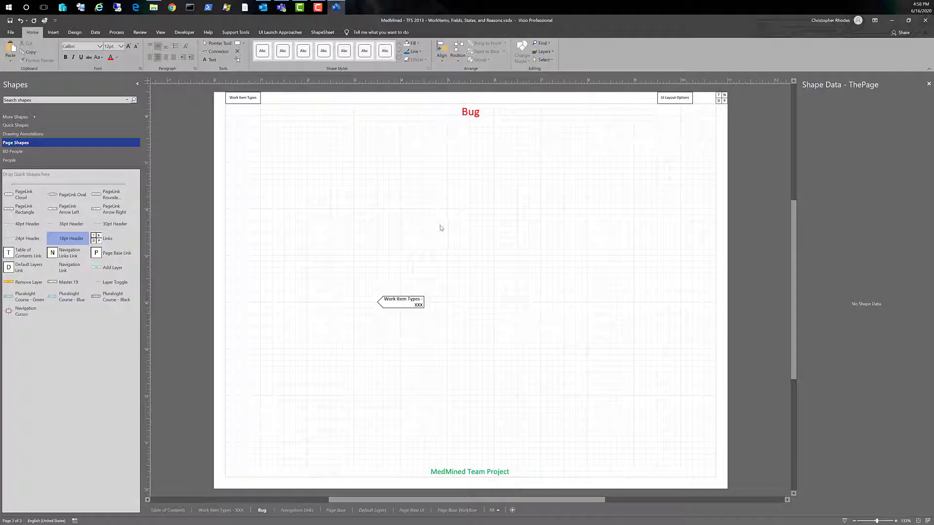
Move the Bug page's return link just below the "Work Item Types" box, and test navigation to "Work Item Types - XXX" and back
click(411, 303)
drag(410, 282, 269, 99)
click(293, 167)
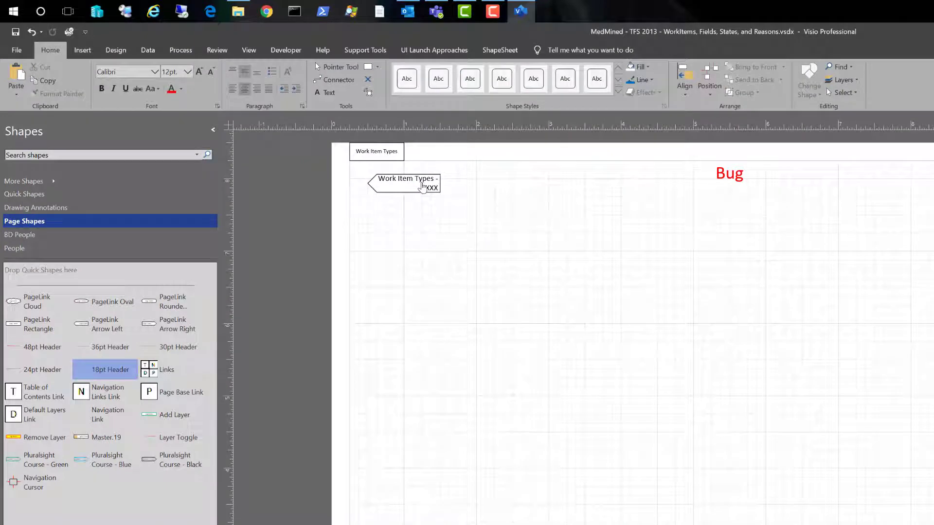
double_click(423, 187)
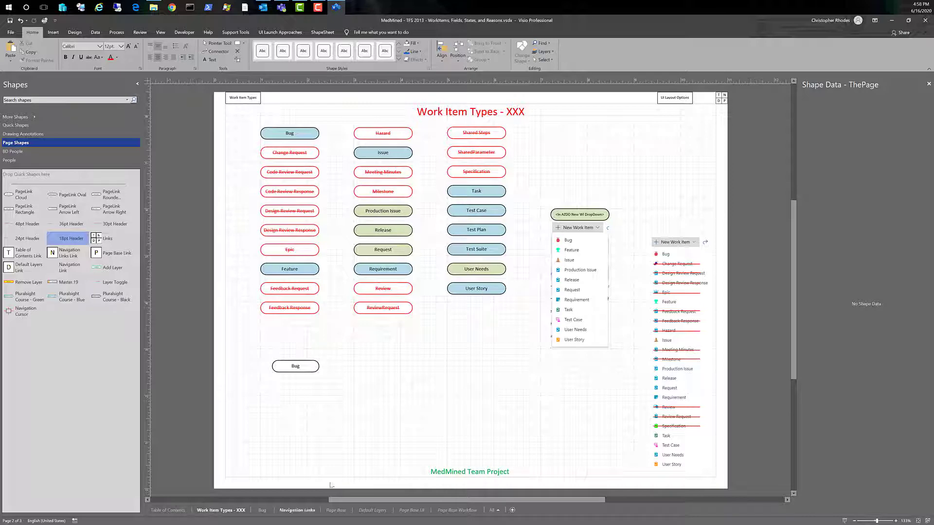
ctrl+click(305, 371)
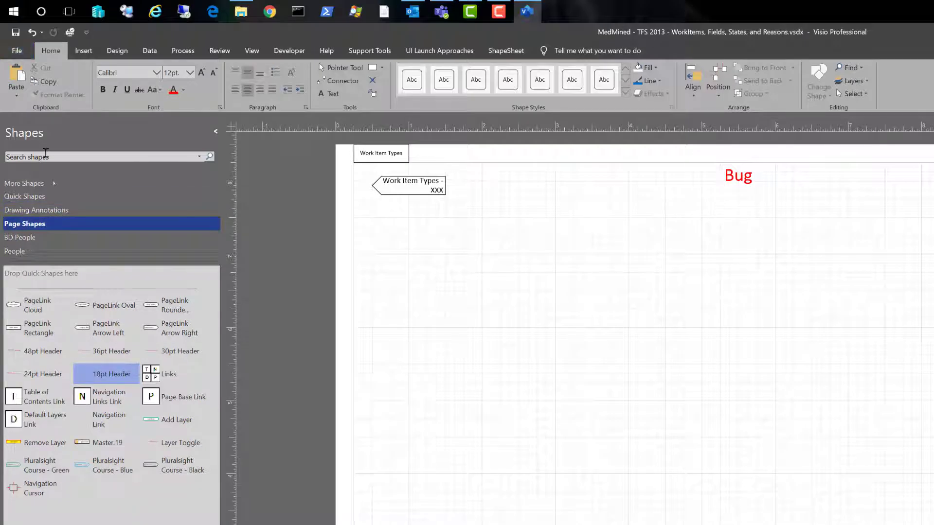
Open the Azure DevOps stencil from the Napkin Making category of additional shapes
click(54, 188)
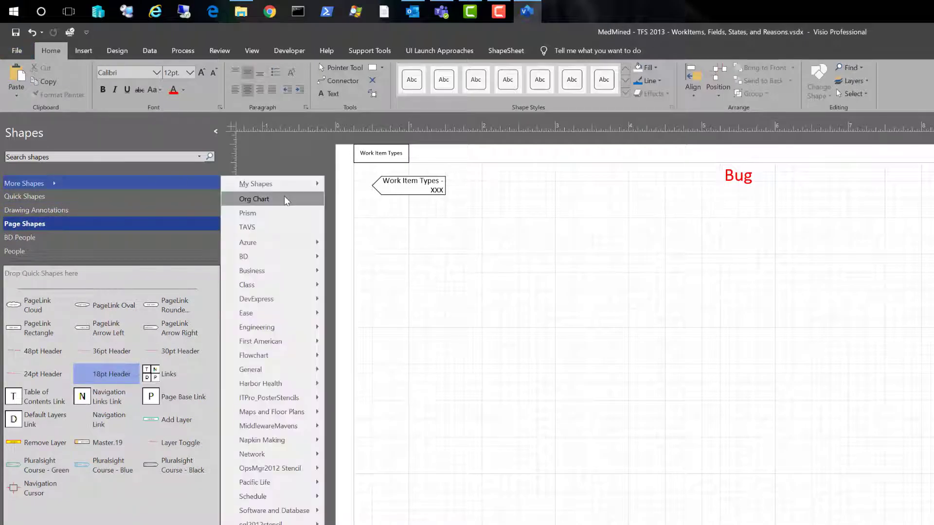
mouse_move(274, 264)
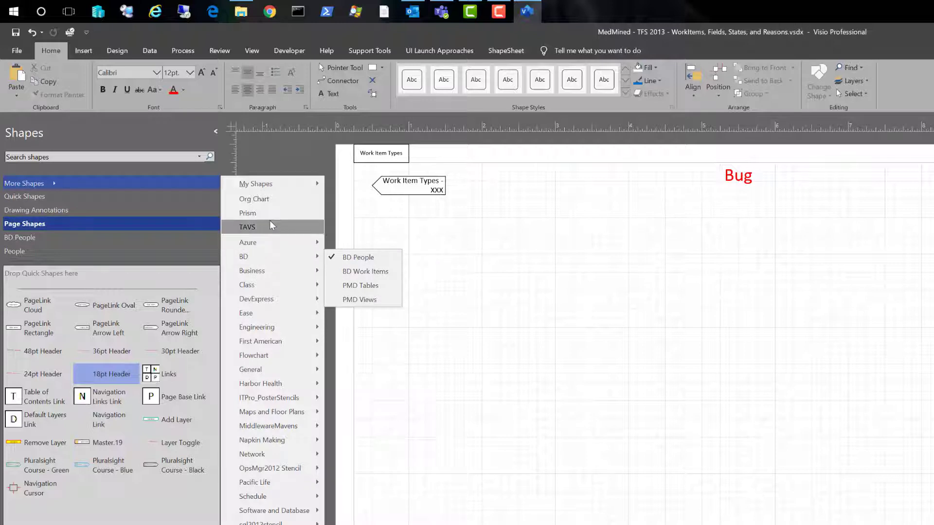
mouse_move(275, 241)
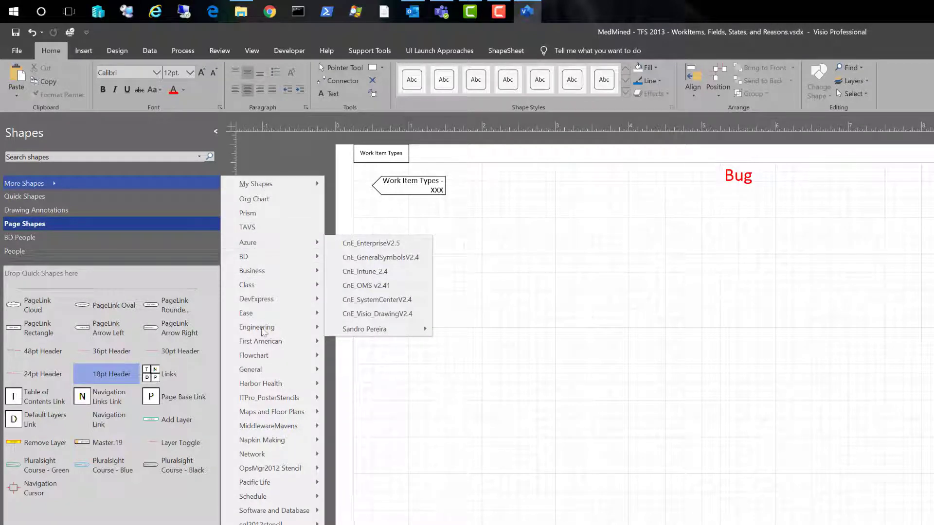
mouse_move(287, 446)
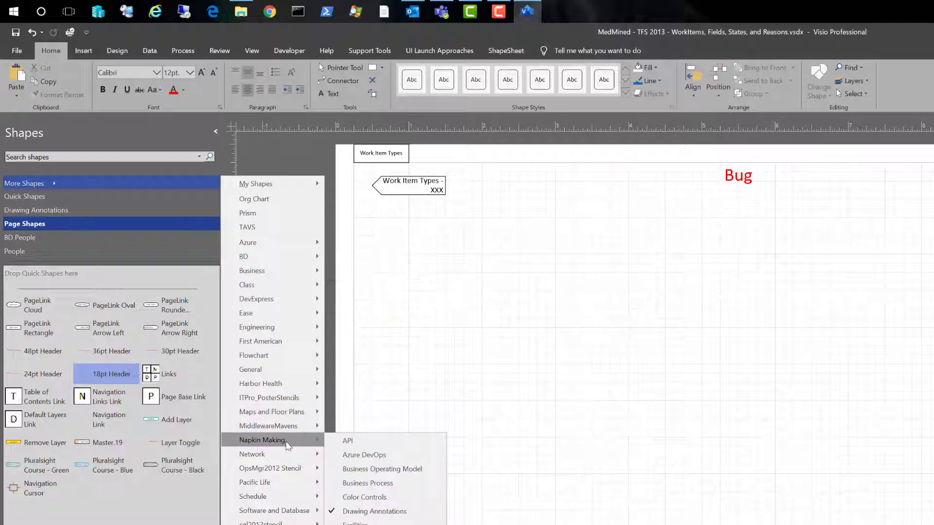
click(403, 458)
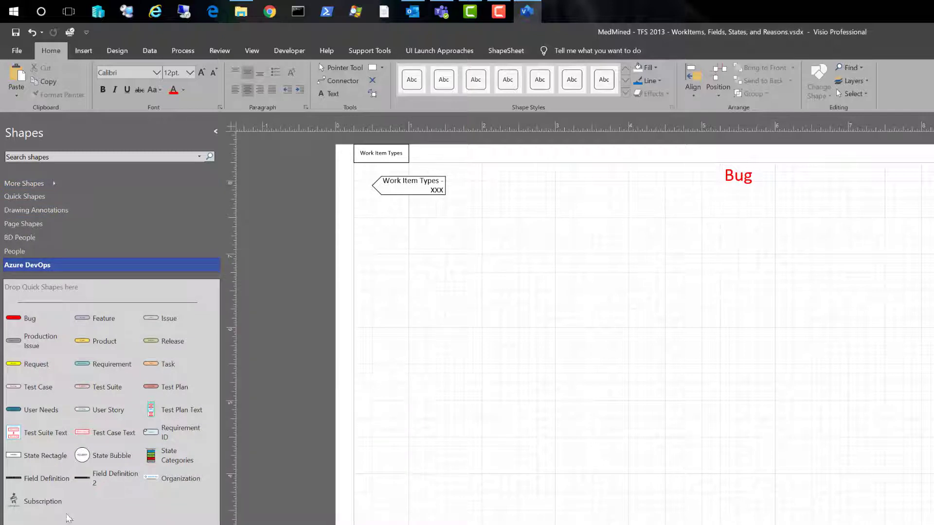
Add a "State Rectagle" shape centred below the "Bug" title with the state "New"
drag(34, 457, 736, 226)
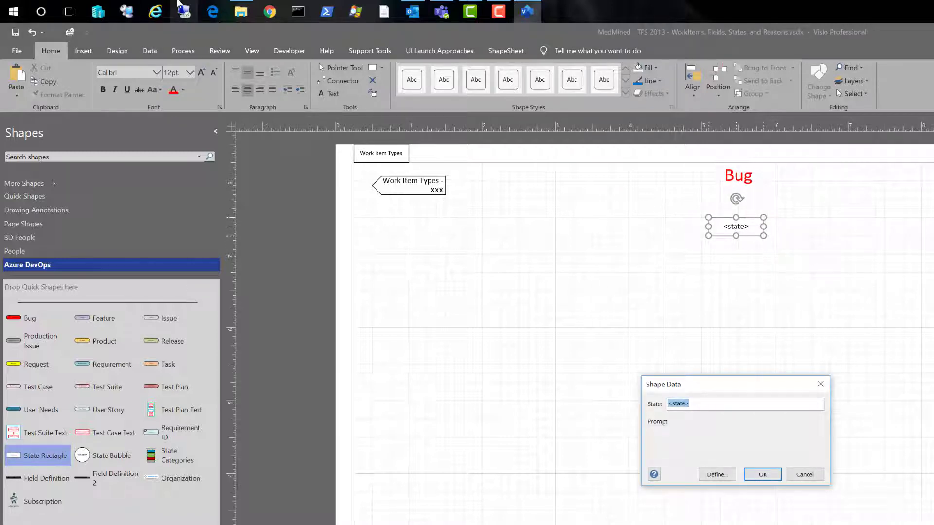
text(New)
key(Return)
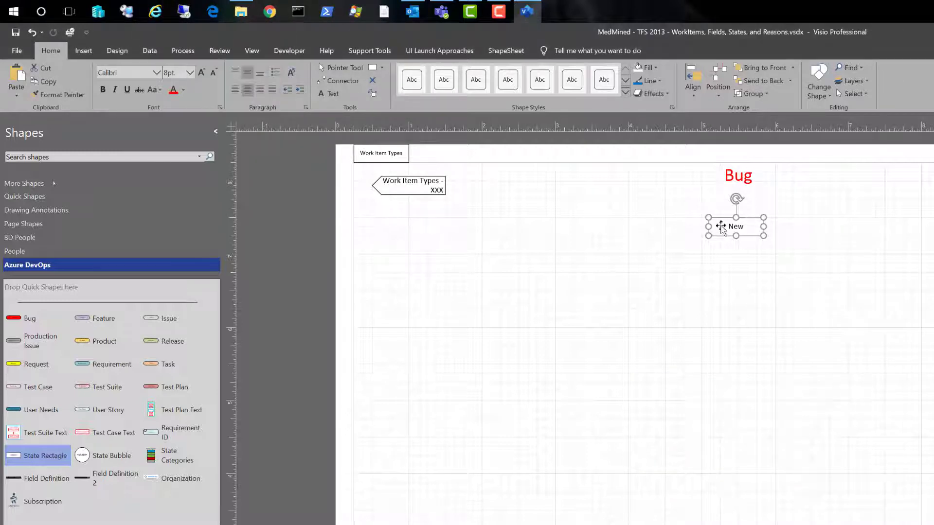
right_click(735, 228)
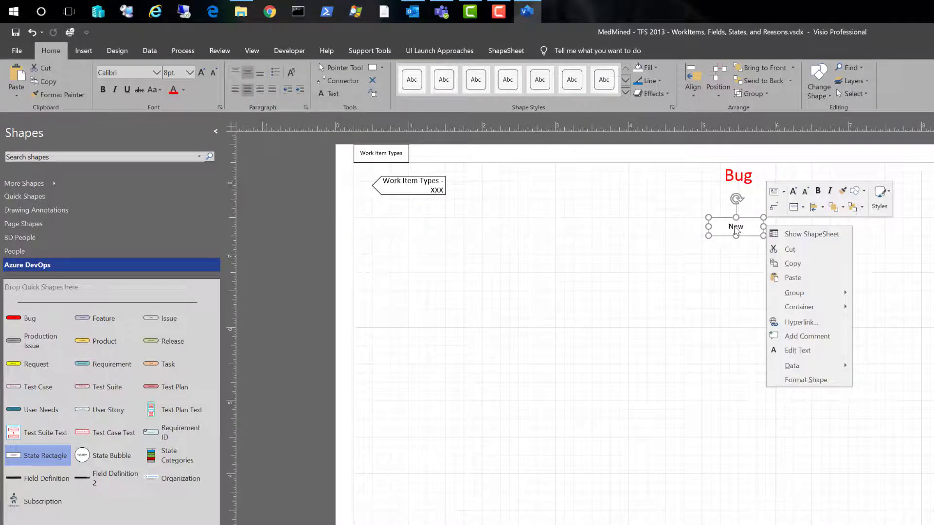
click(655, 336)
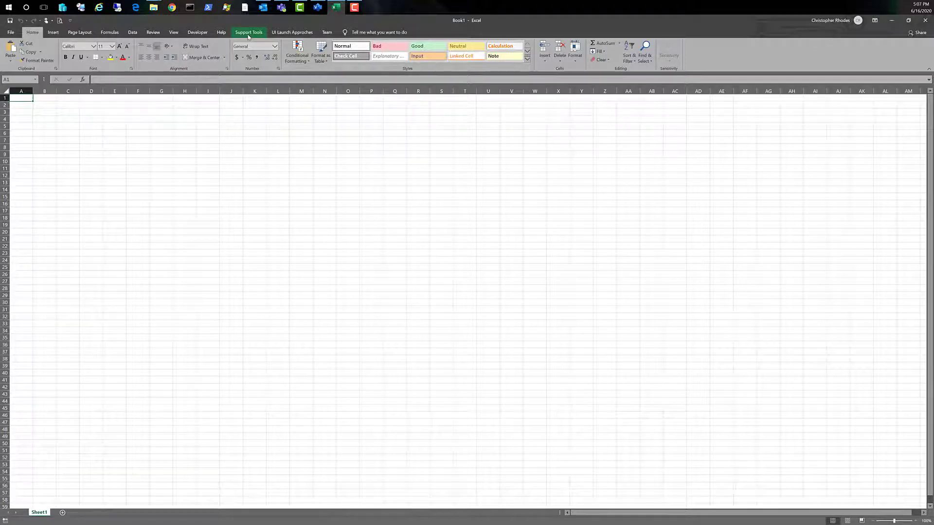
Switch to Excel, open the Azure DevOps / TFS Explorer support tool over the sheet, and select the "BD TFS 2013" server
click(248, 33)
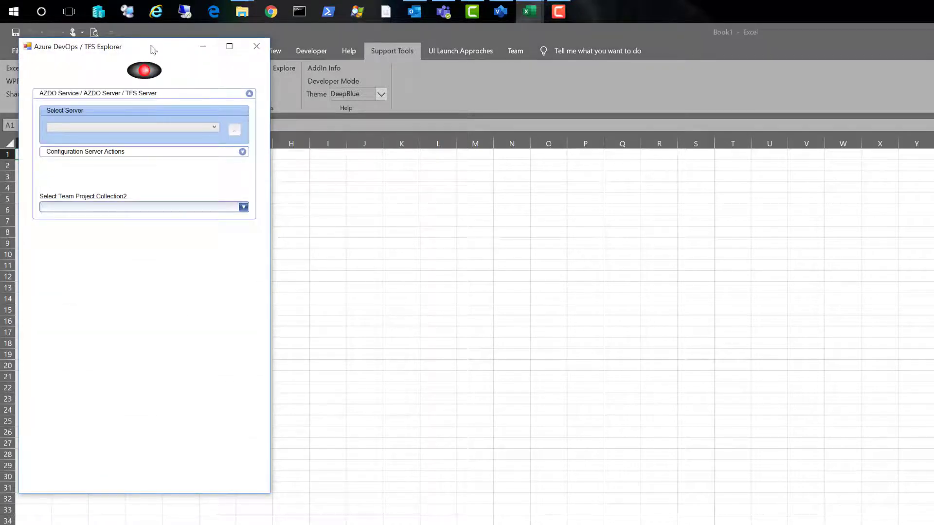
drag(153, 49, 583, 178)
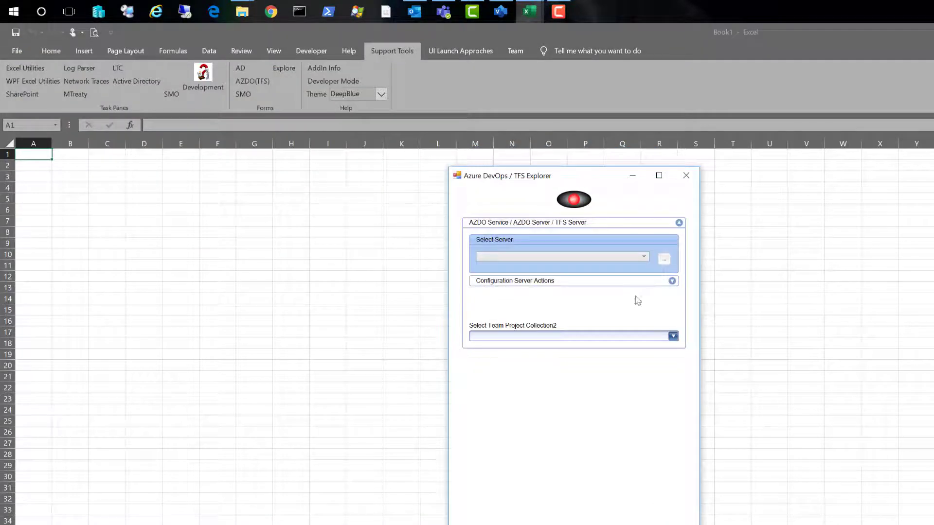
click(645, 263)
click(558, 280)
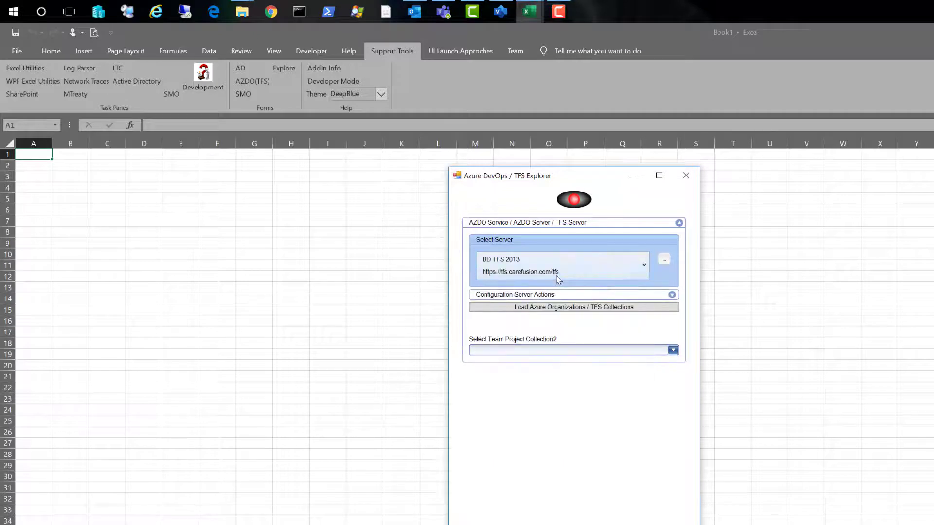
Load the Azure organizations / TFS collections for the selected server and choose the team project collection
click(579, 308)
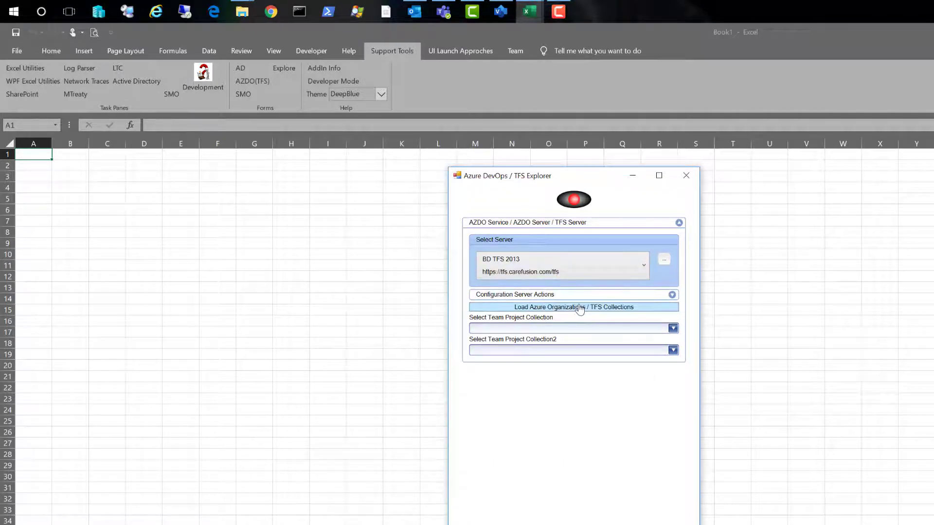
click(673, 329)
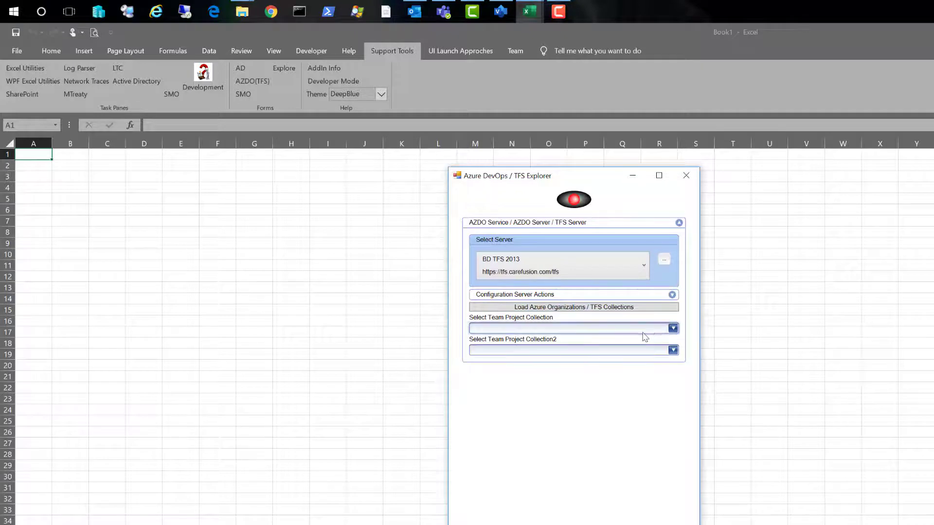
click(566, 354)
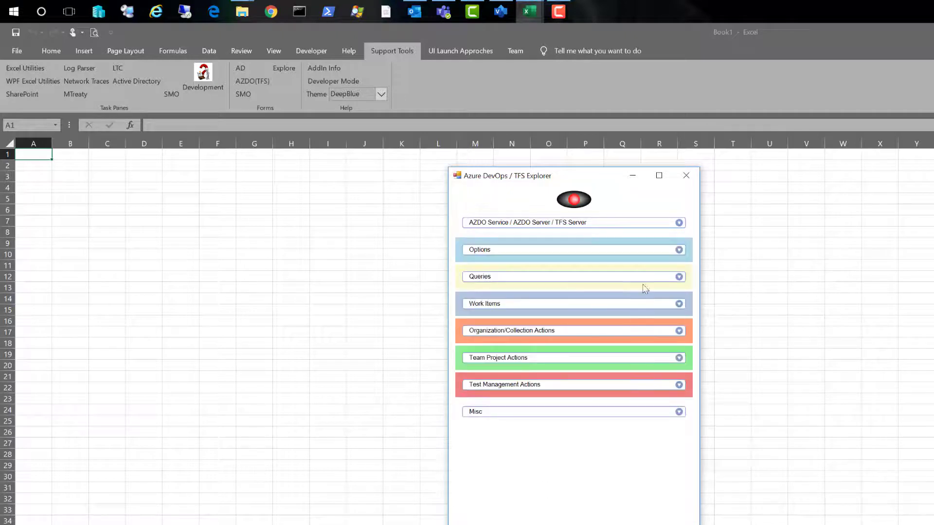
Select "MedMined" as the team project in the explorer's options
click(679, 250)
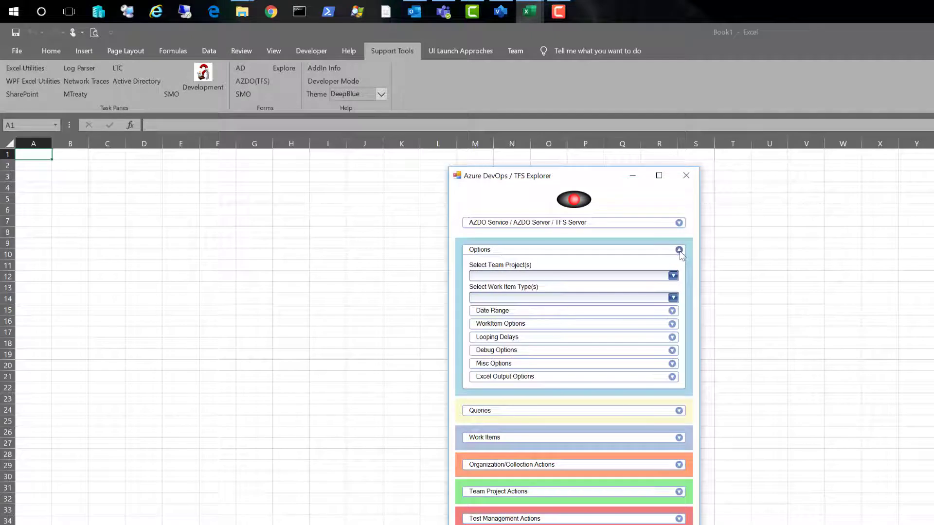
click(673, 276)
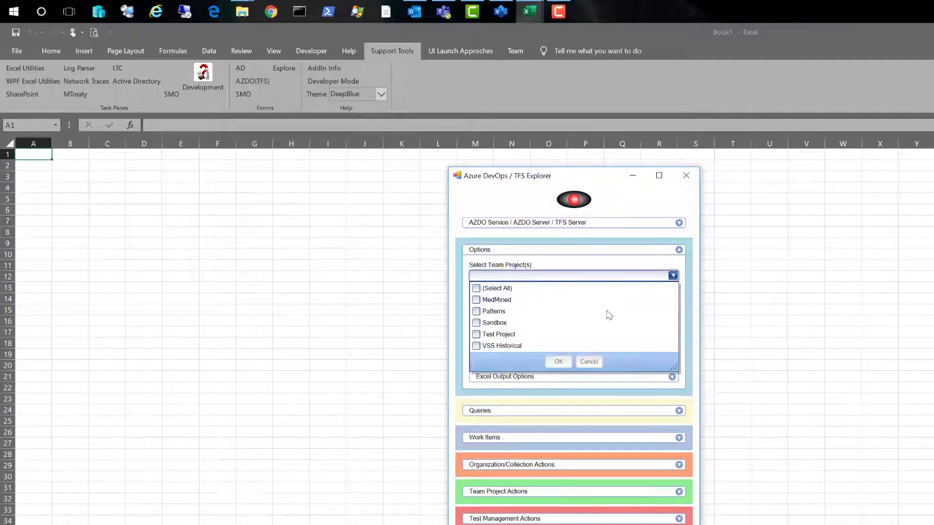
click(495, 300)
click(562, 362)
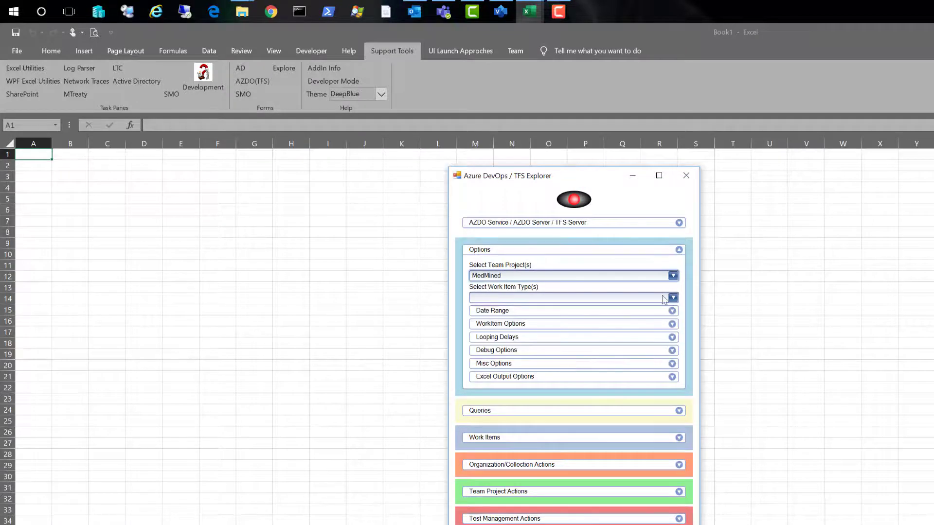
click(679, 250)
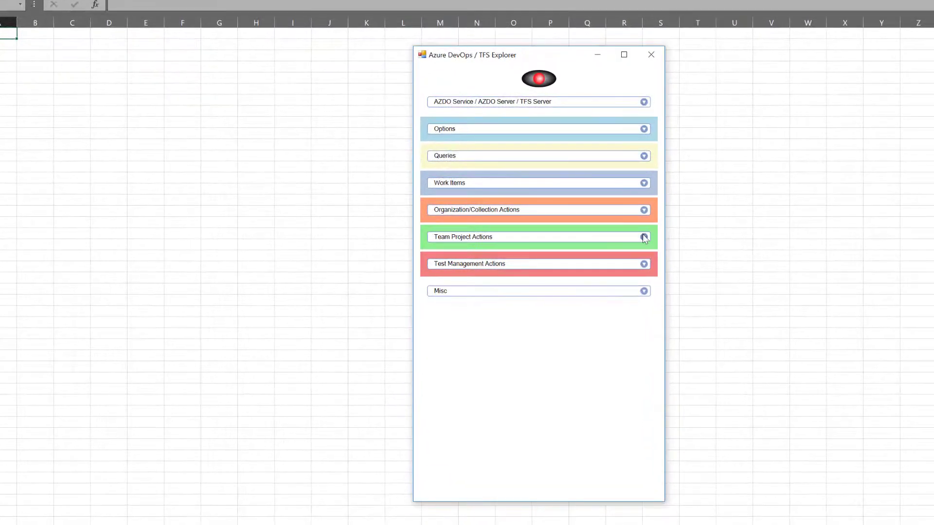
Get the team project information with only "Work Item Types" chosen as the WIS section
click(644, 237)
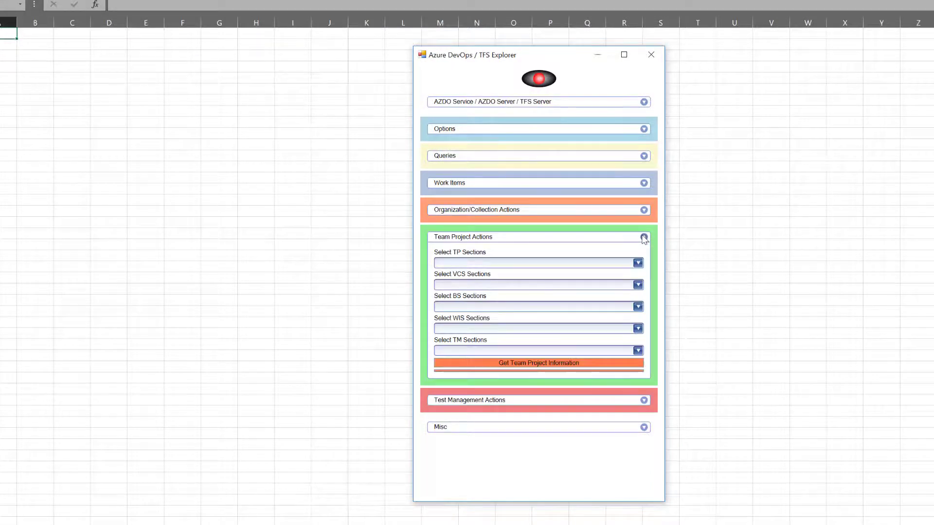
click(637, 329)
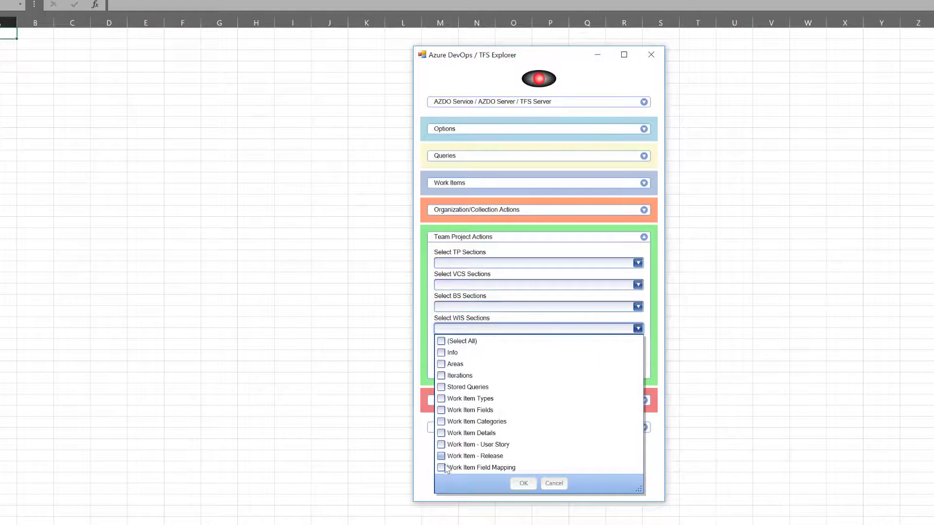
click(441, 410)
click(441, 410)
click(442, 399)
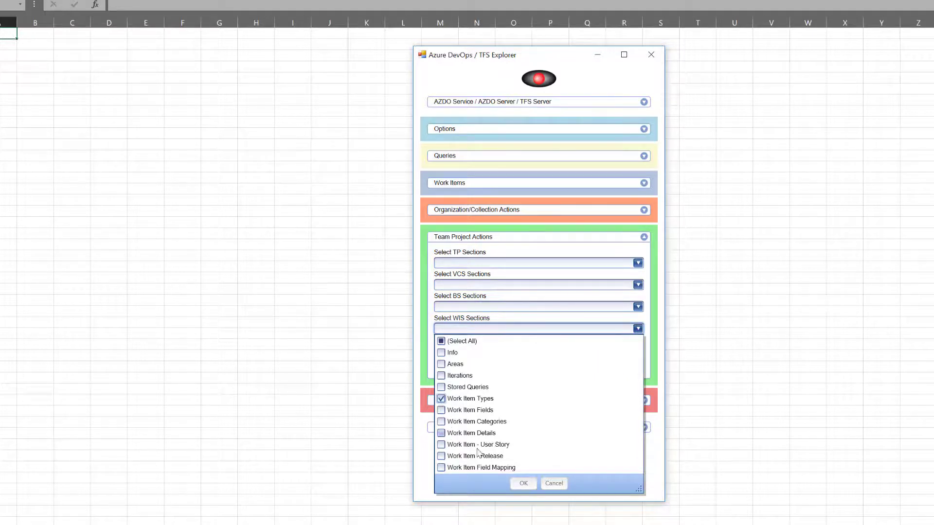
click(523, 483)
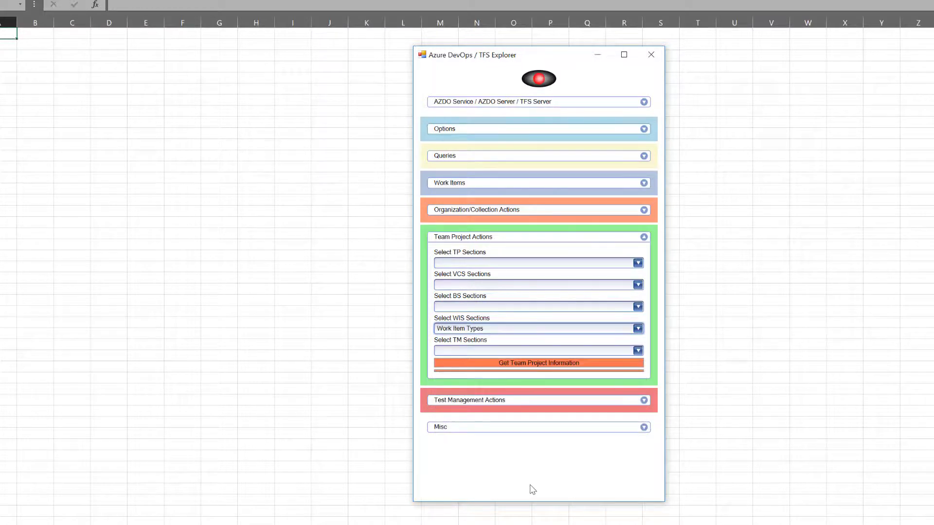
click(560, 364)
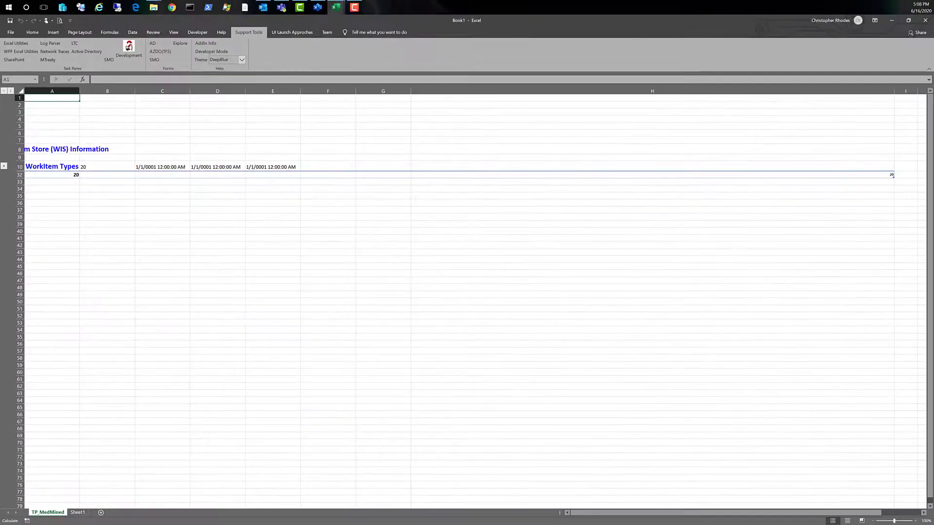
Expand the WorkItem Types group on the TP_MedMined sheet and examine the work item type names and the Bug row's transitions
click(4, 167)
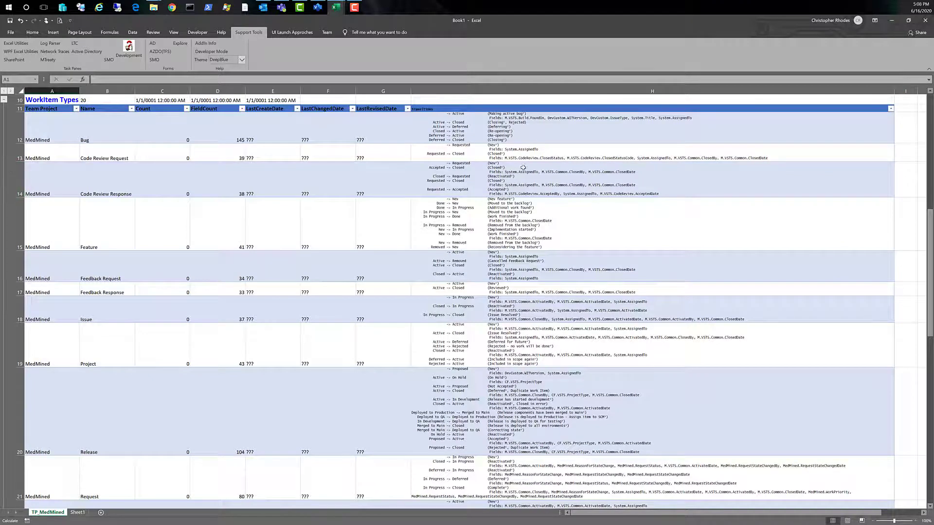
scroll(232, 219, up, 3)
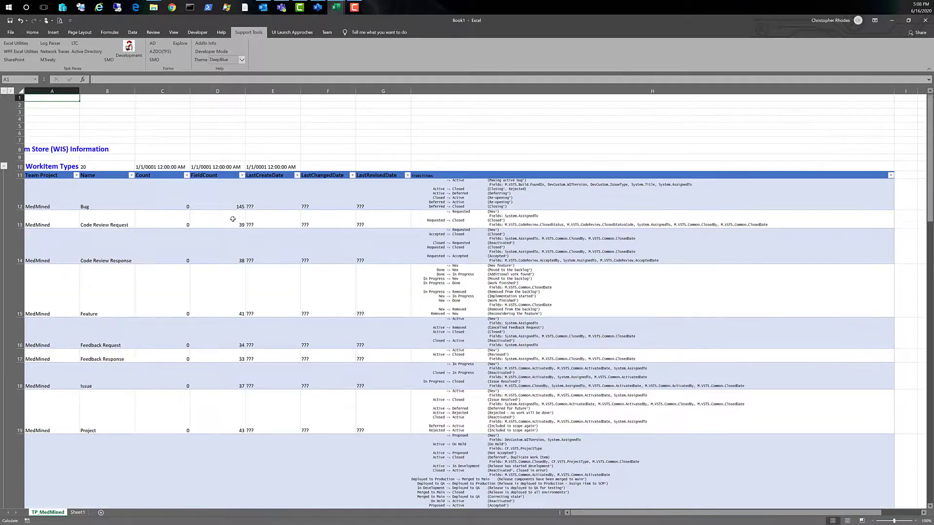
click(131, 175)
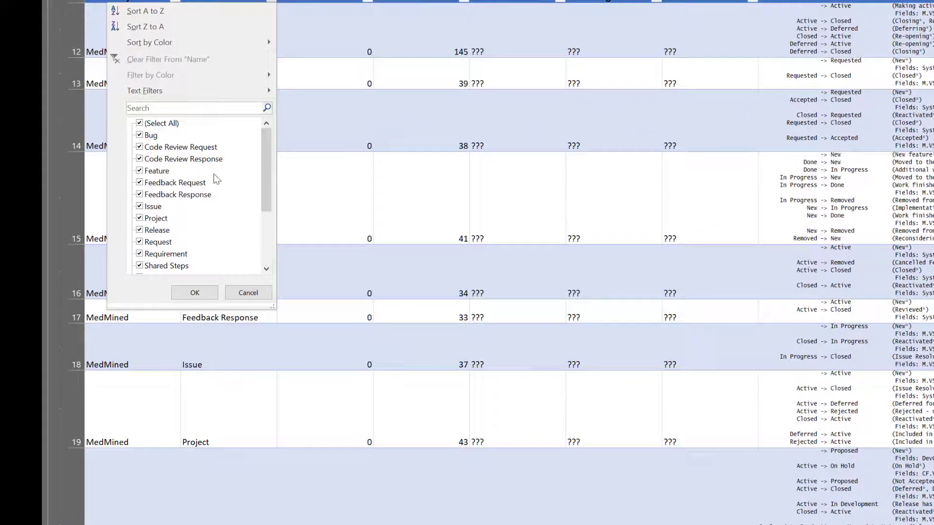
drag(264, 187, 246, 154)
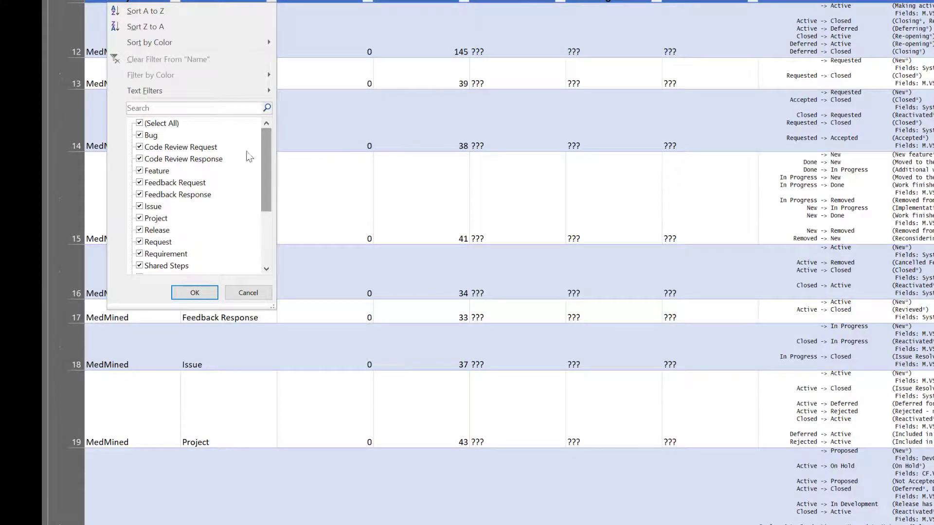
click(249, 295)
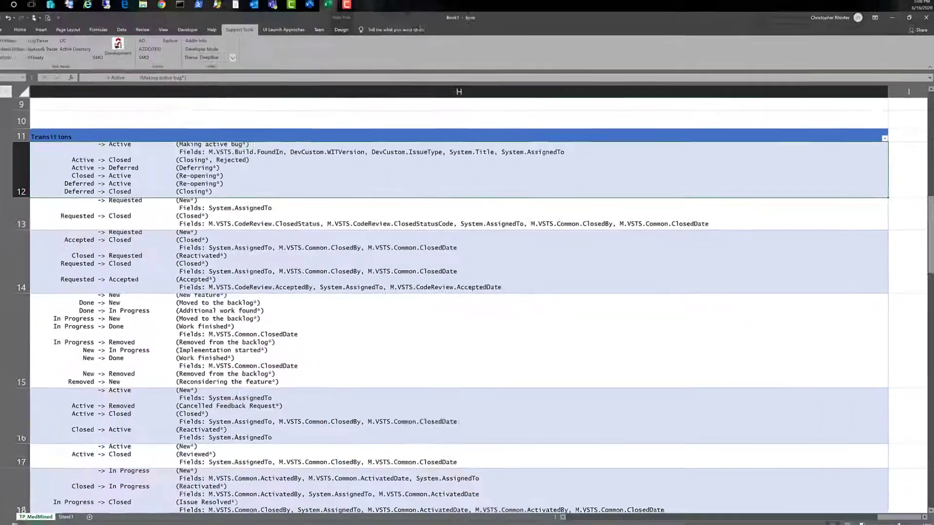
drag(887, 514, 861, 515)
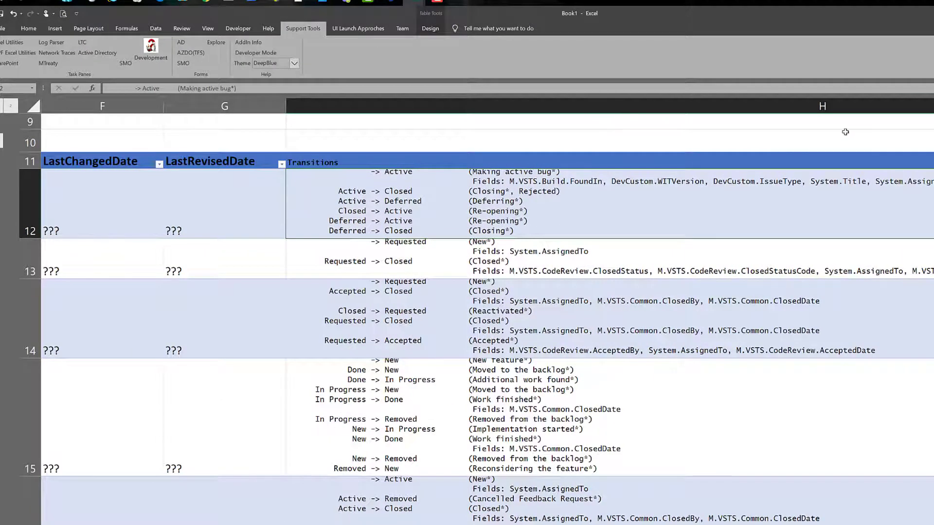